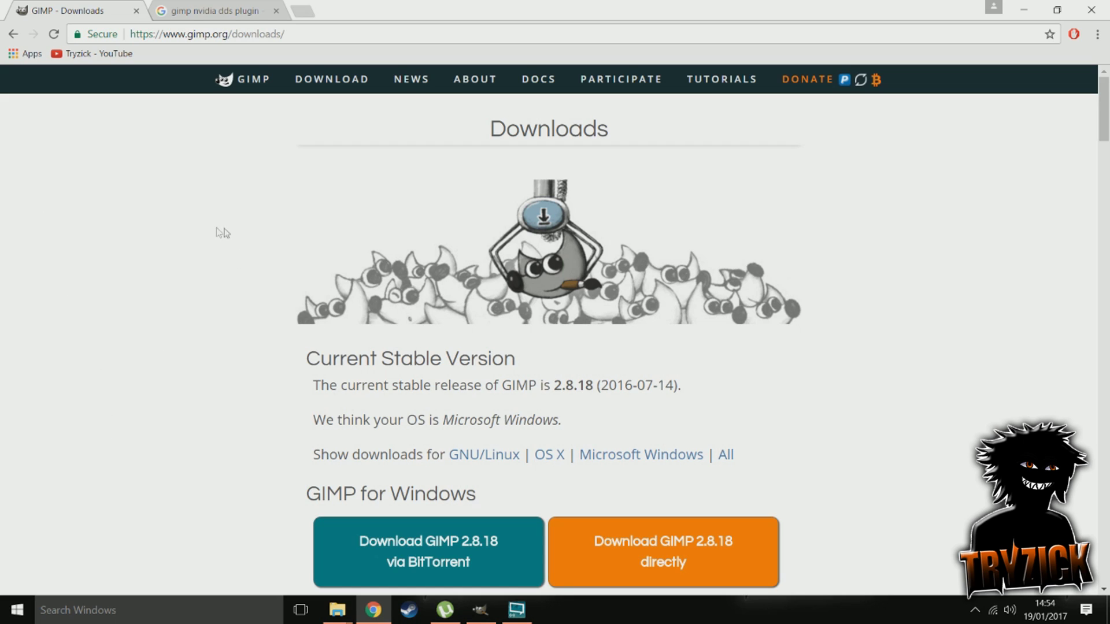
# Check the search results for the GIMP DDS plugin, then return to the GIMP downloads page.
pyautogui.scroll(-1, 85, 233)
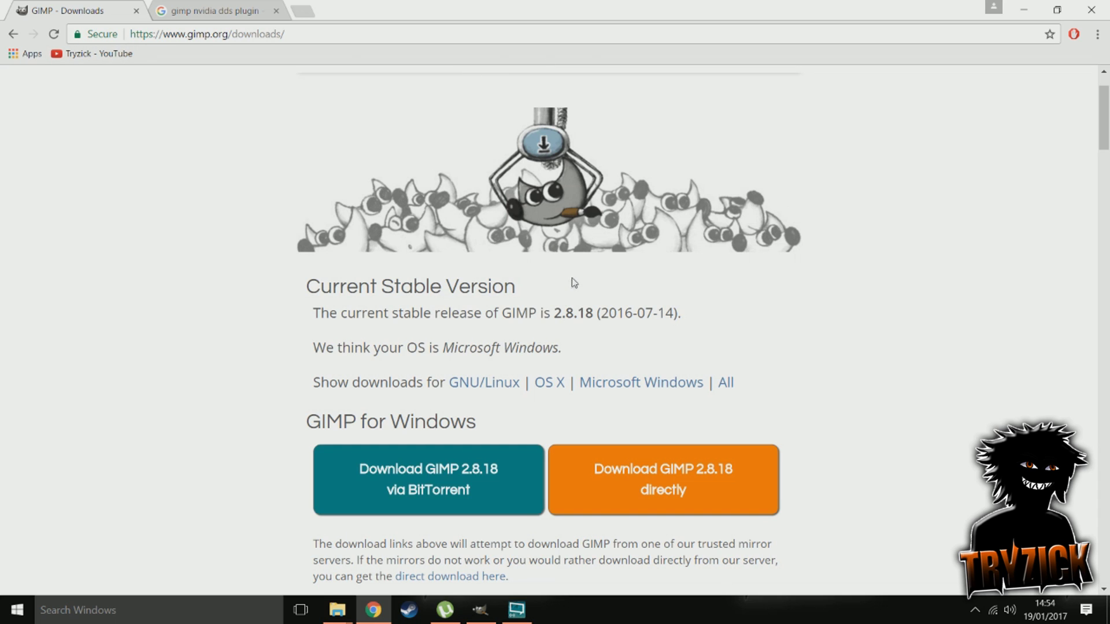
pyautogui.click(186, 9)
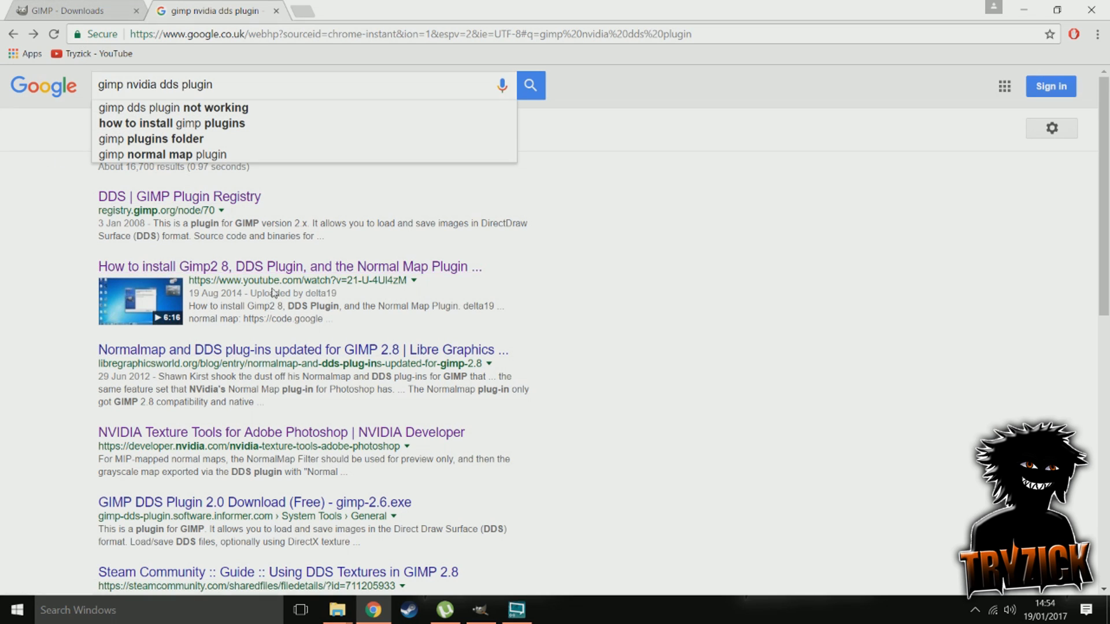
pyautogui.click(43, 5)
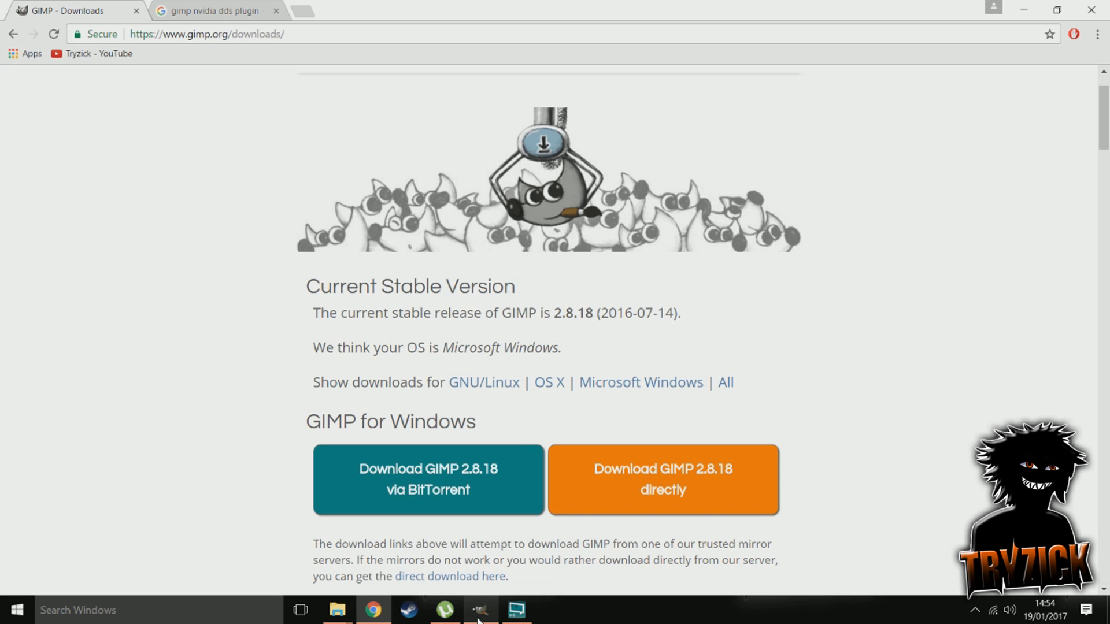
# Show Maxi Fusion Hair SSJ Form in one Explorer window and LibXenoverse-master\bin in the other.
pyautogui.moveTo(349, 620)
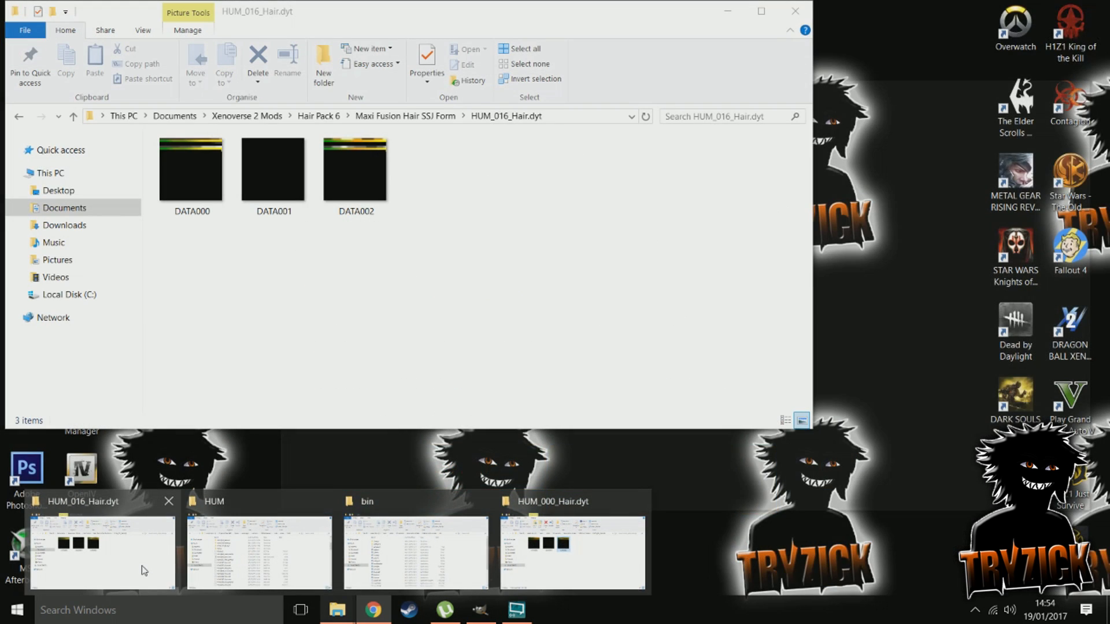
pyautogui.click(144, 572)
pyautogui.click(405, 116)
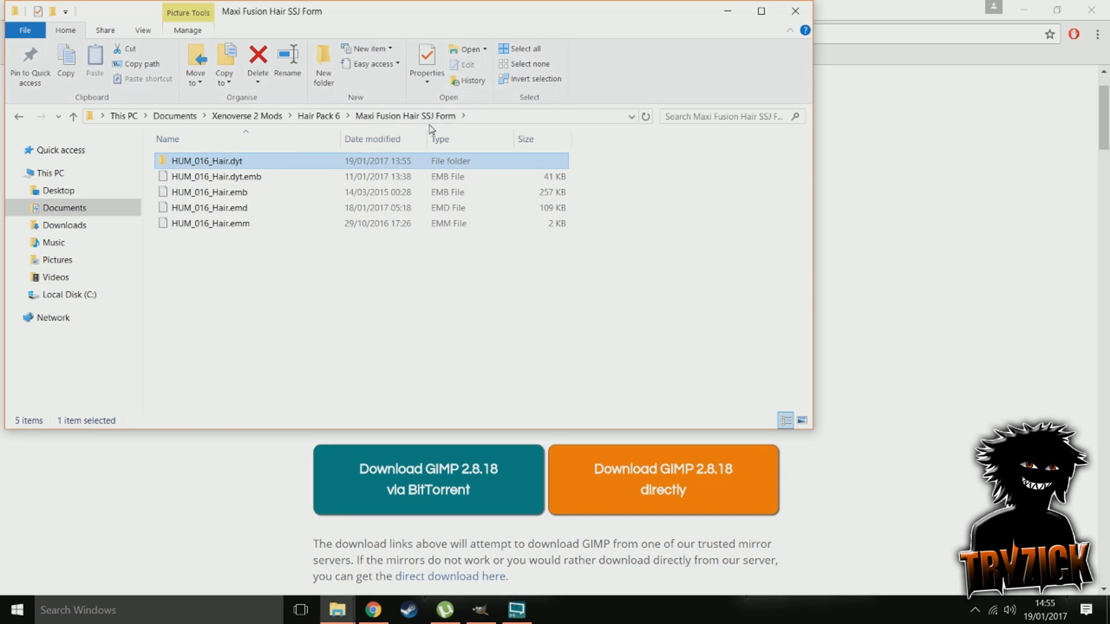
pyautogui.moveTo(332, 617)
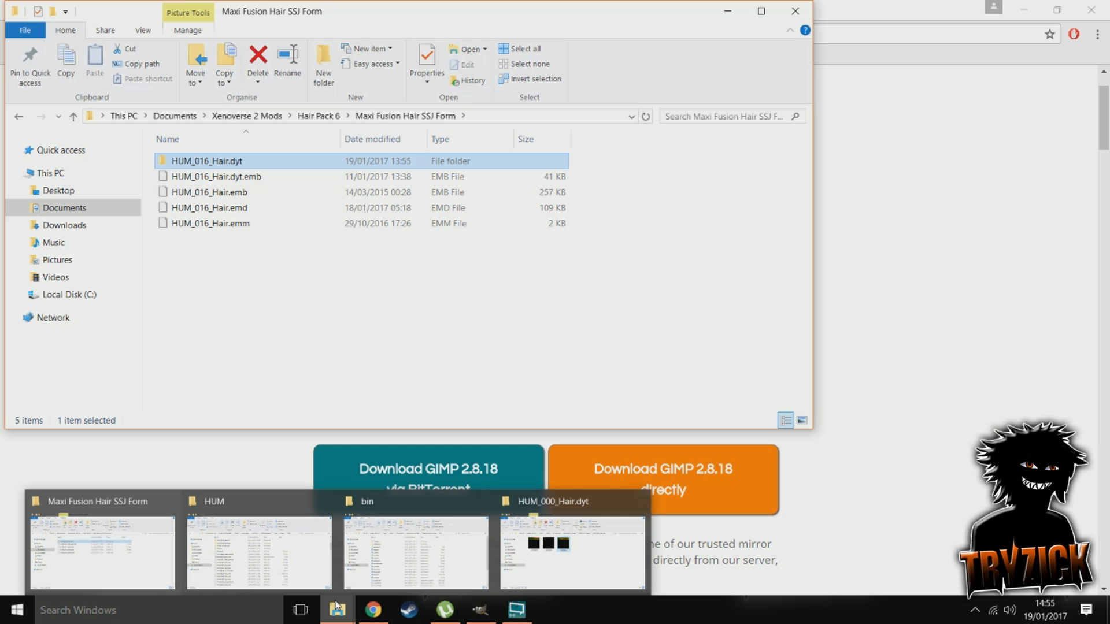
pyautogui.moveTo(283, 553)
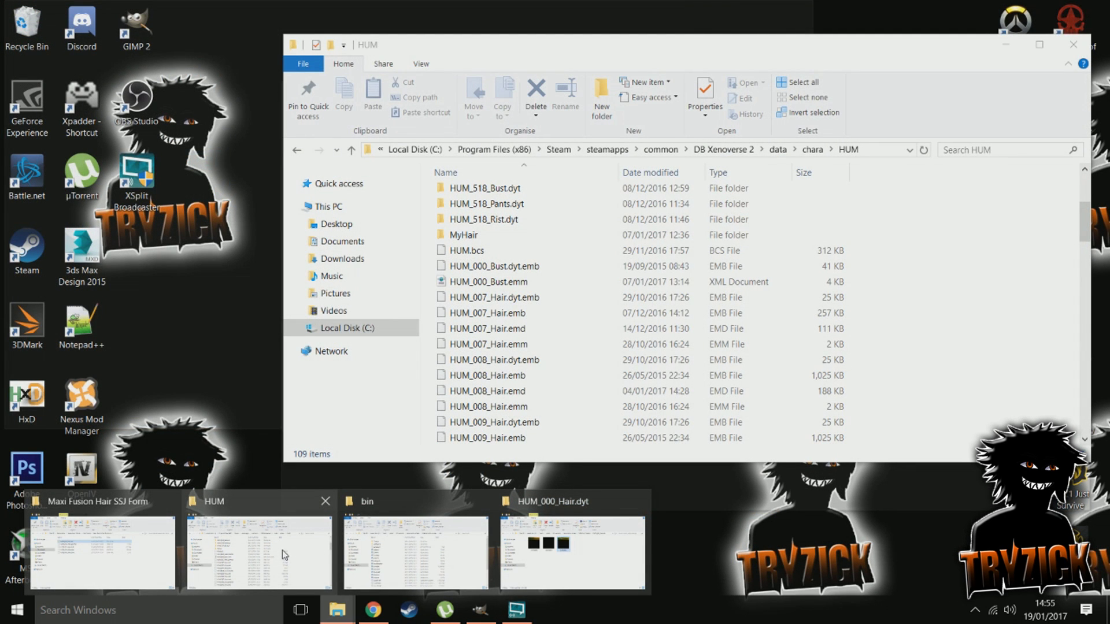
pyautogui.click(416, 552)
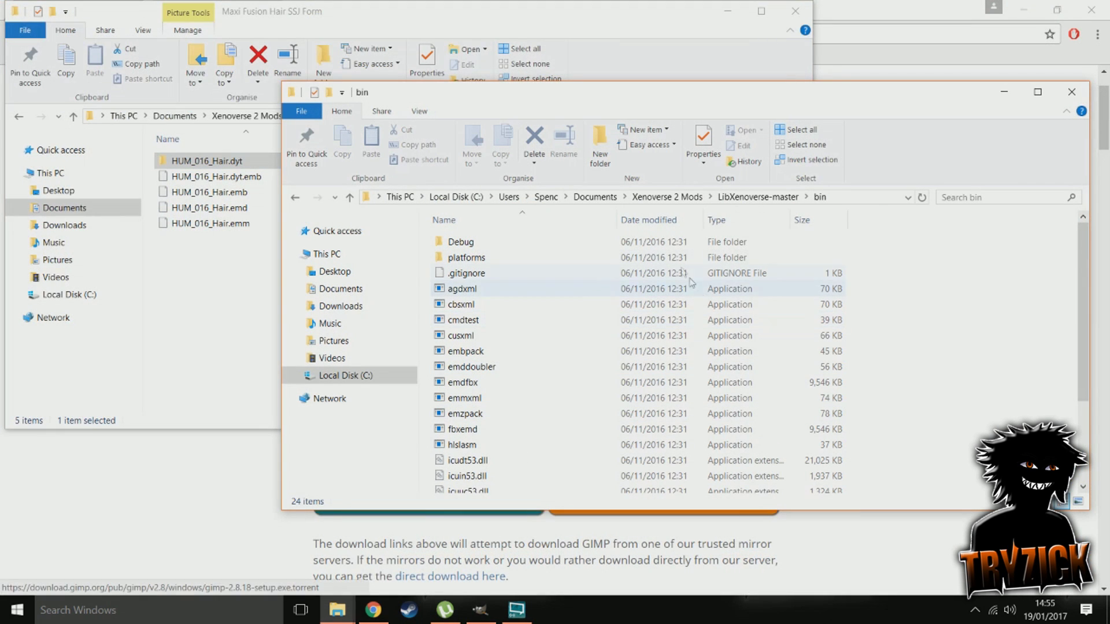
pyautogui.click(761, 197)
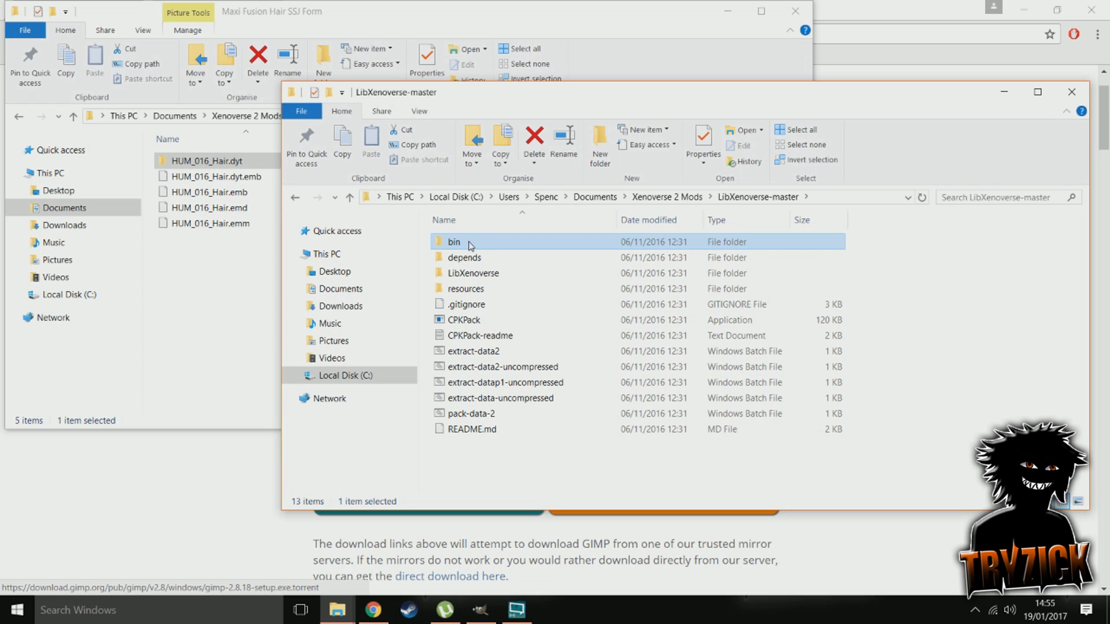
pyautogui.doubleClick(470, 244)
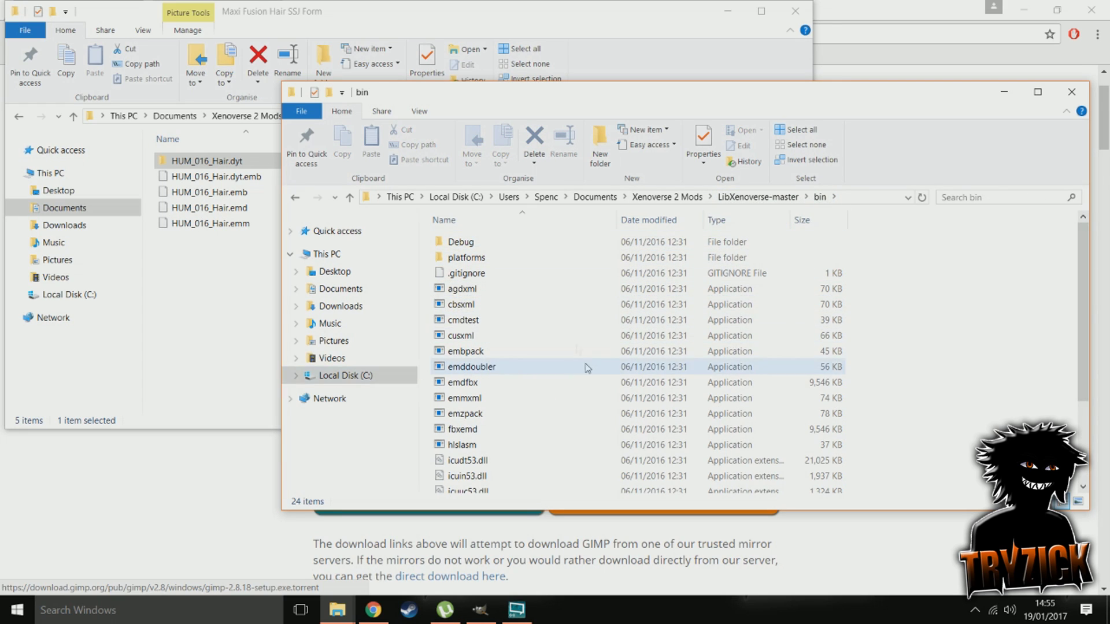
# Arrange both windows side by side and drop HUM_016_Hair.dyt.emb onto embpack to unpack it.
pyautogui.moveTo(415, 99); pyautogui.dragTo(755, 63)
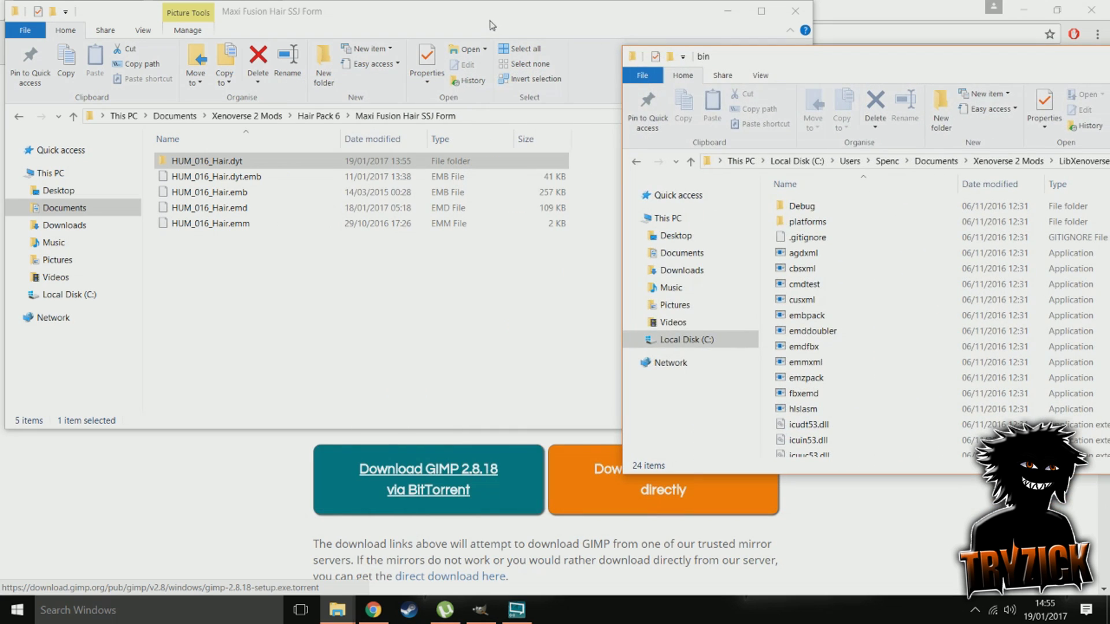
pyautogui.moveTo(544, 16); pyautogui.dragTo(427, 44)
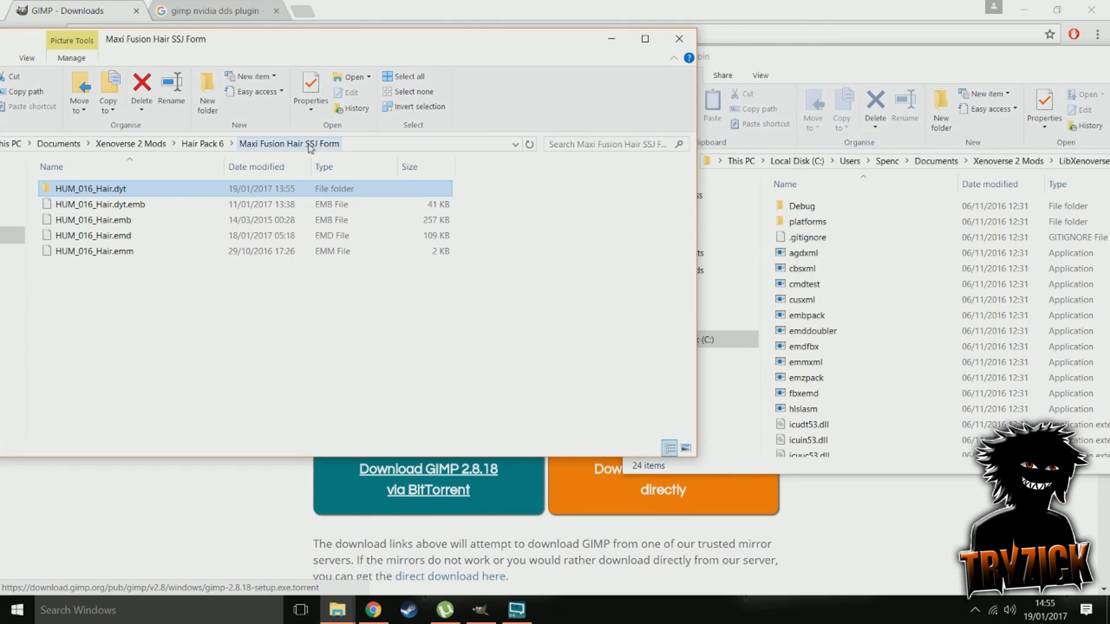
pyautogui.click(89, 207)
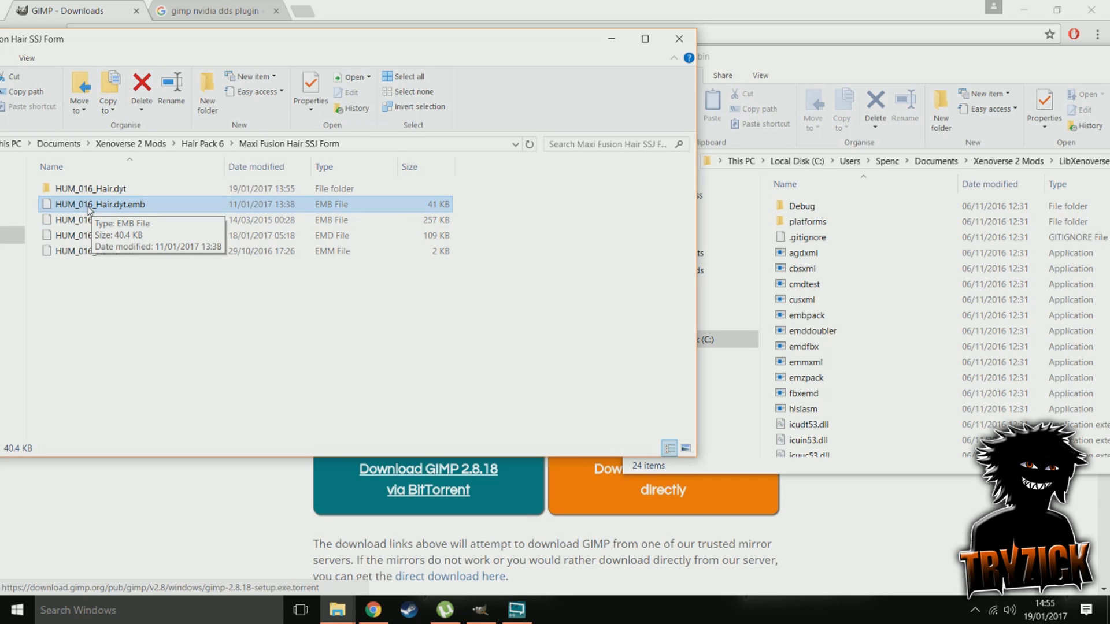
pyautogui.moveTo(90, 209); pyautogui.dragTo(861, 318)
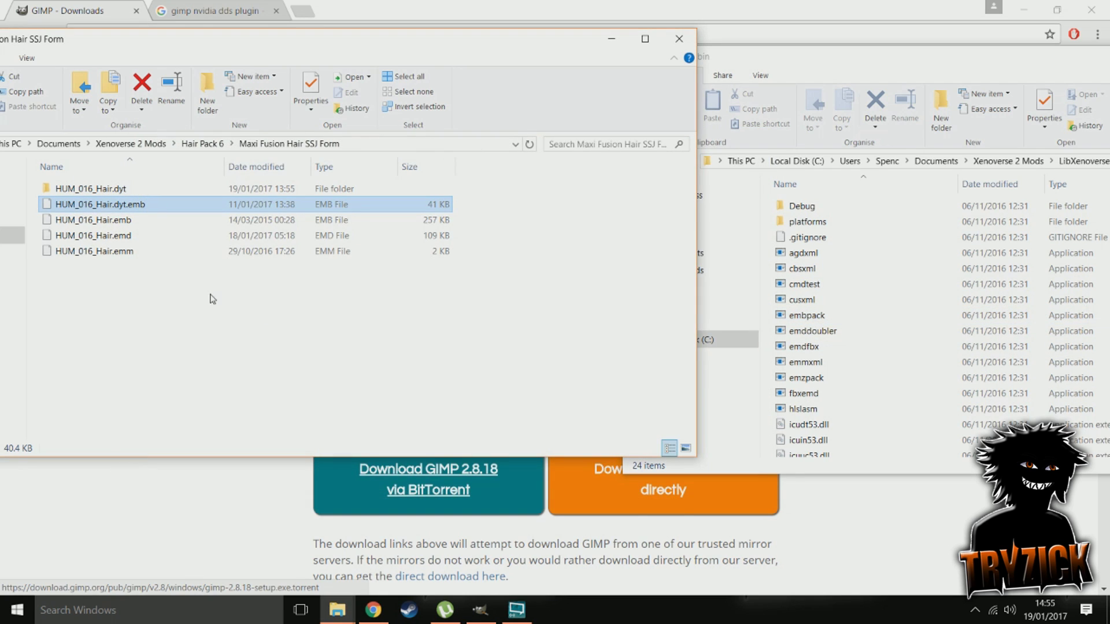
# Open the unpacked HUM_016_Hair.dyt folder inside the Maxi Fusion Hair SSJ Form window.
pyautogui.doubleClick(131, 193)
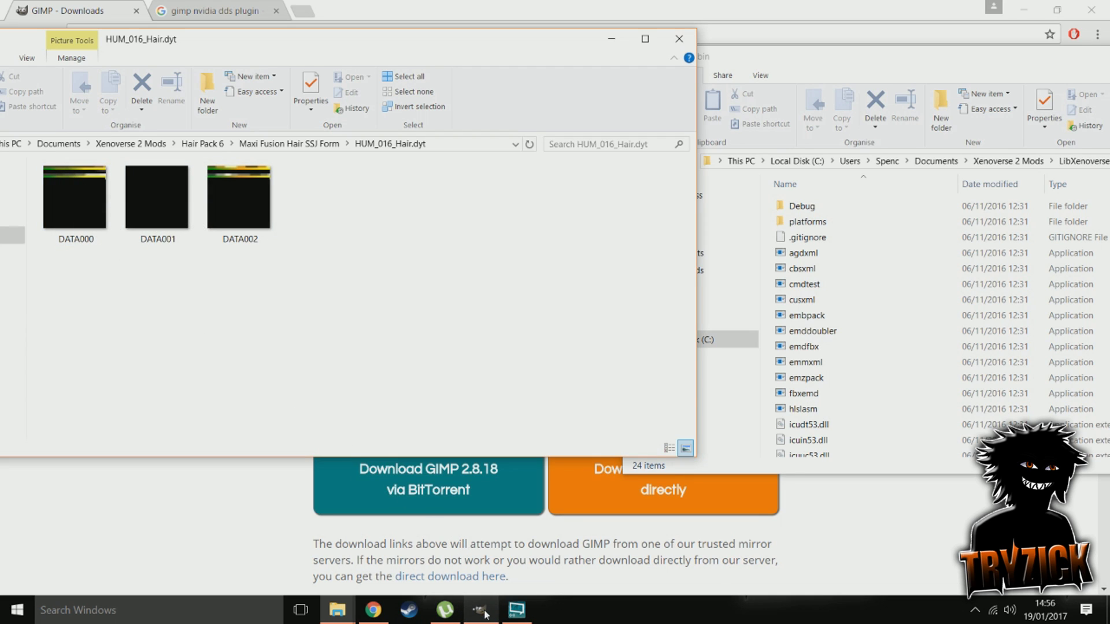
# In the DATA002 image, rectangle-select the 128×4 grey strip starting at 0,16.
pyautogui.moveTo(484, 612)
pyautogui.click(464, 556)
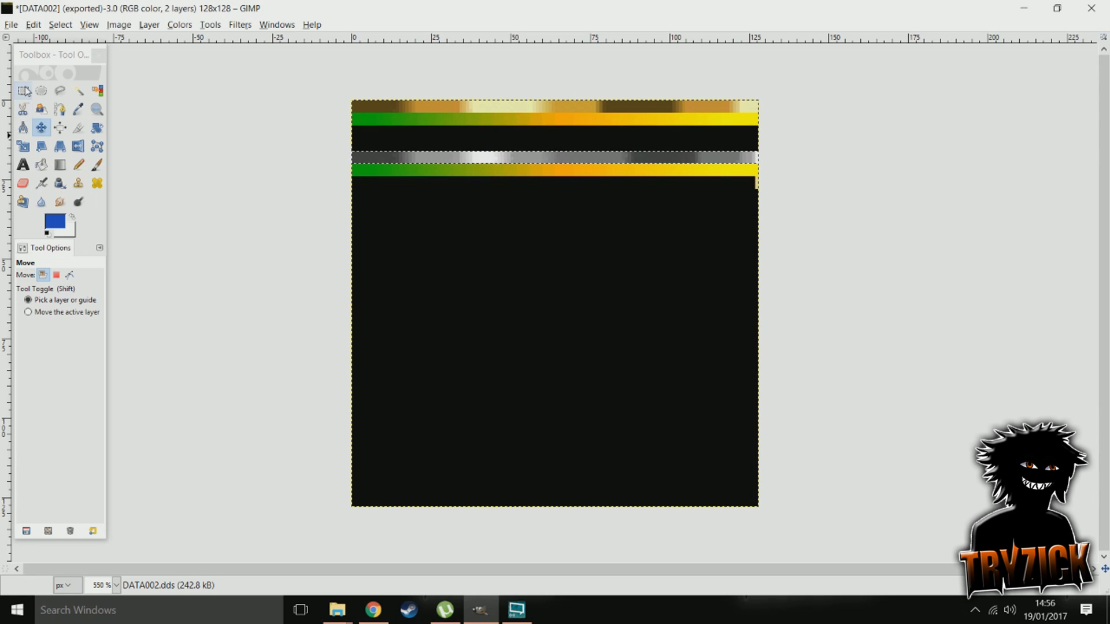
pyautogui.click(23, 91)
pyautogui.click(215, 157)
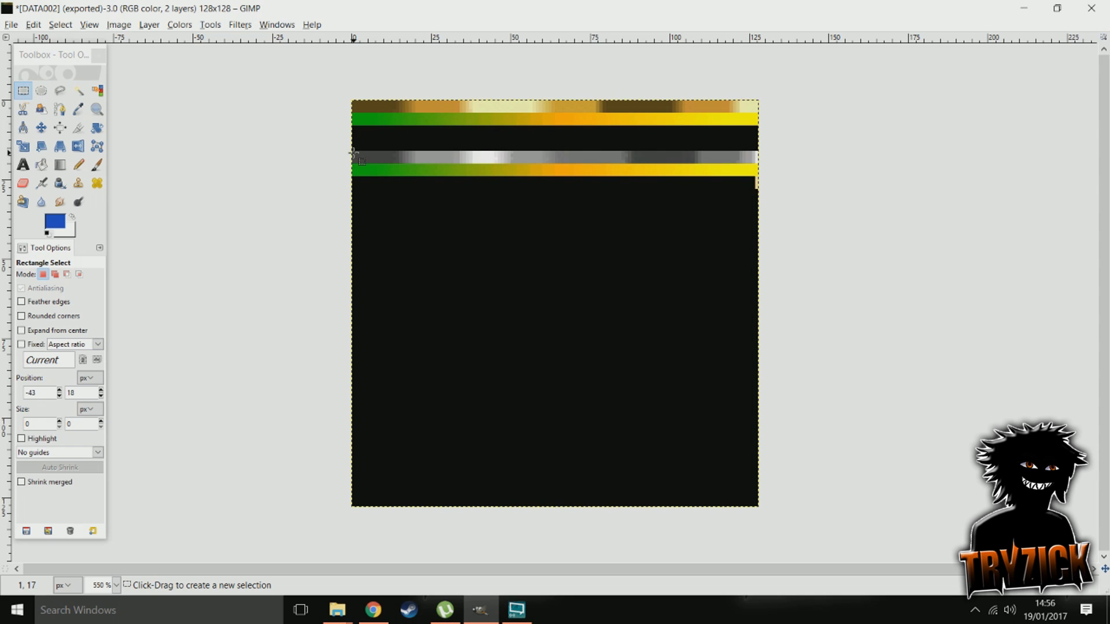
pyautogui.moveTo(352, 151); pyautogui.dragTo(757, 163)
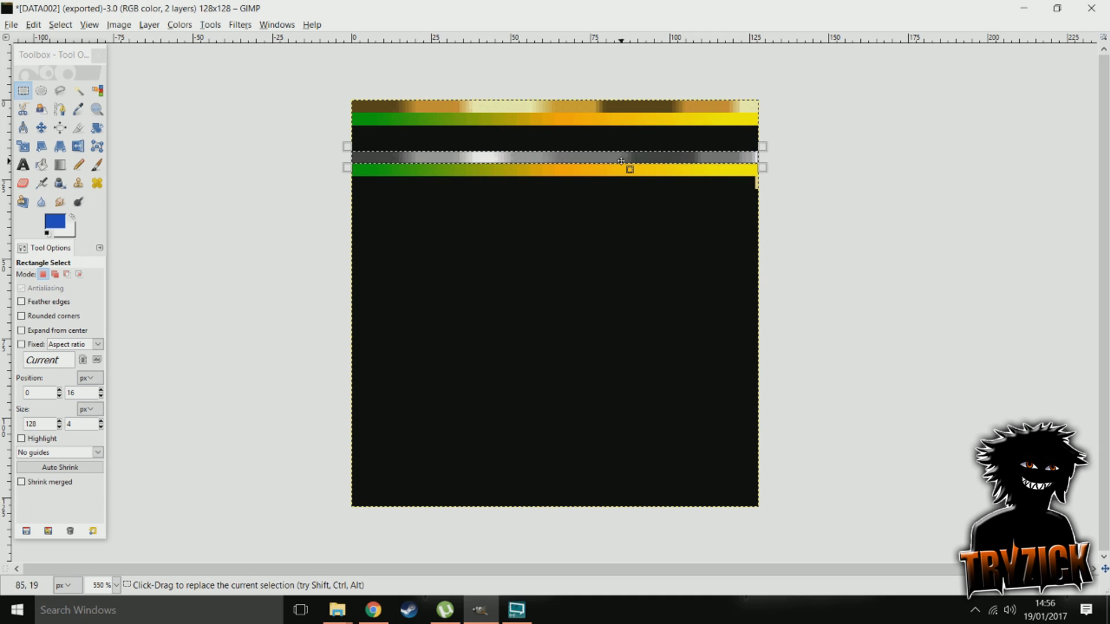
pyautogui.scroll(3, 579, 163)
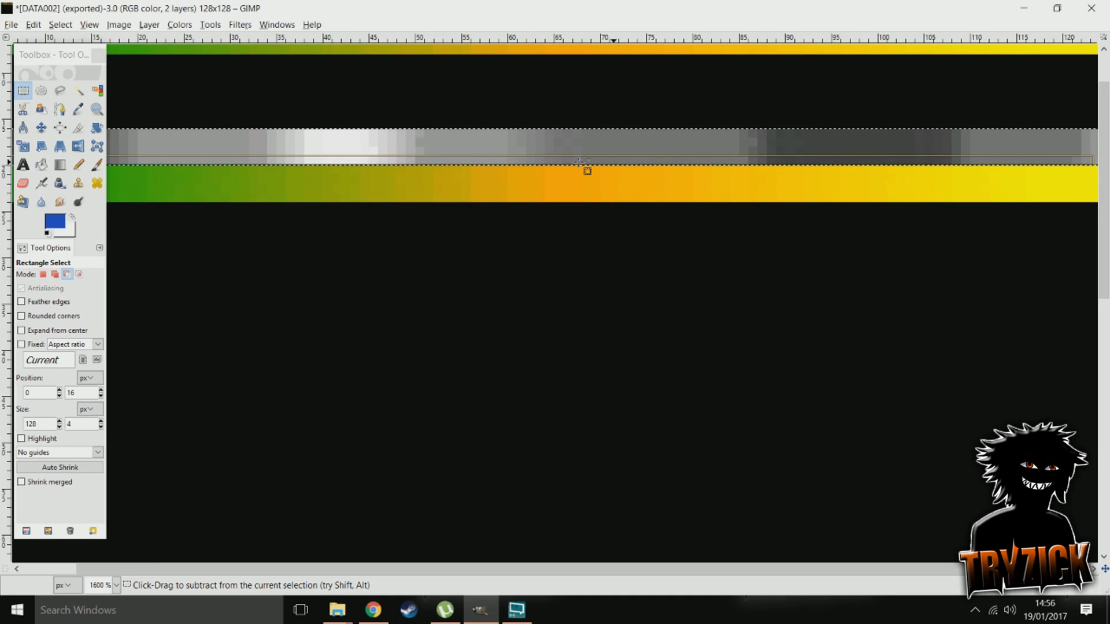
pyautogui.scroll(-3, 579, 163)
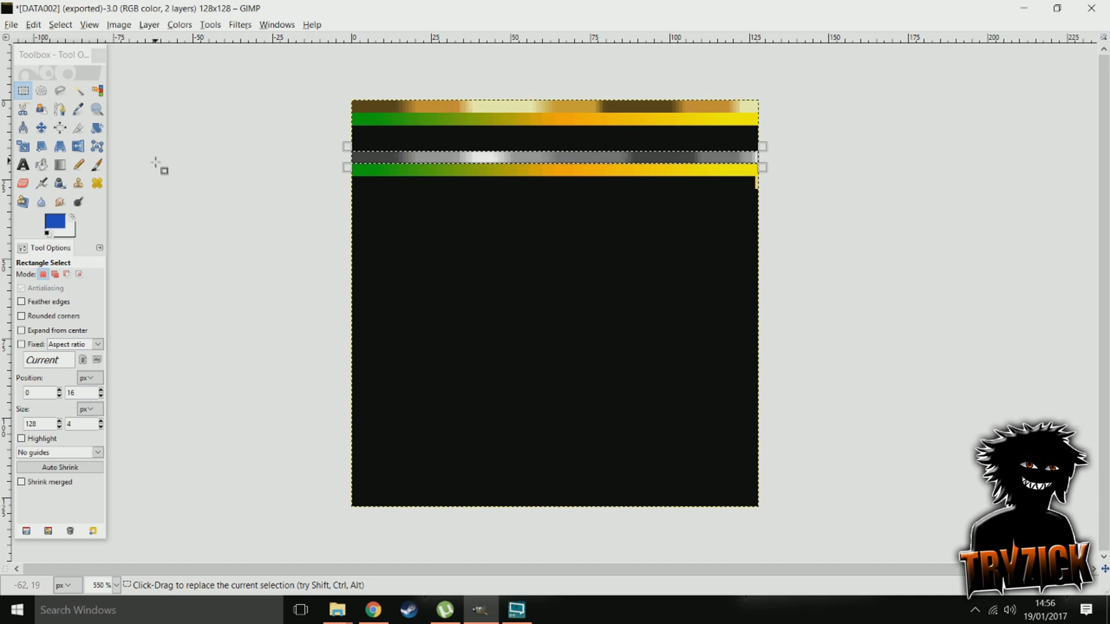
pyautogui.click(104, 168)
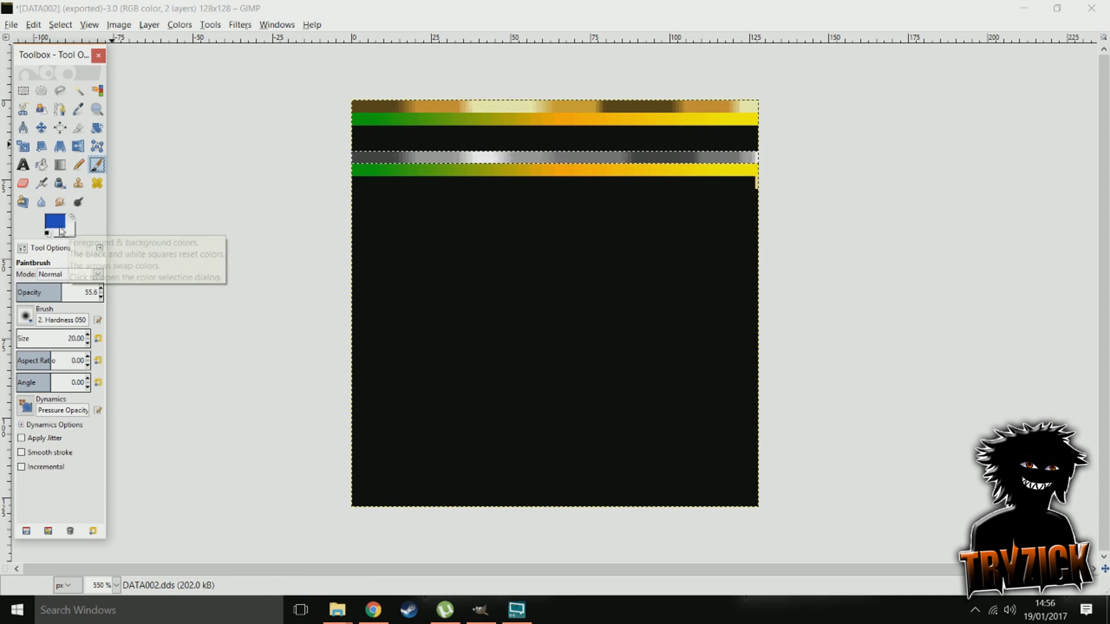
# Paint the selected strip light blue (167cc4) and undo the extra darker stroke.
pyautogui.click(56, 222)
pyautogui.moveTo(115, 251); pyautogui.dragTo(113, 237)
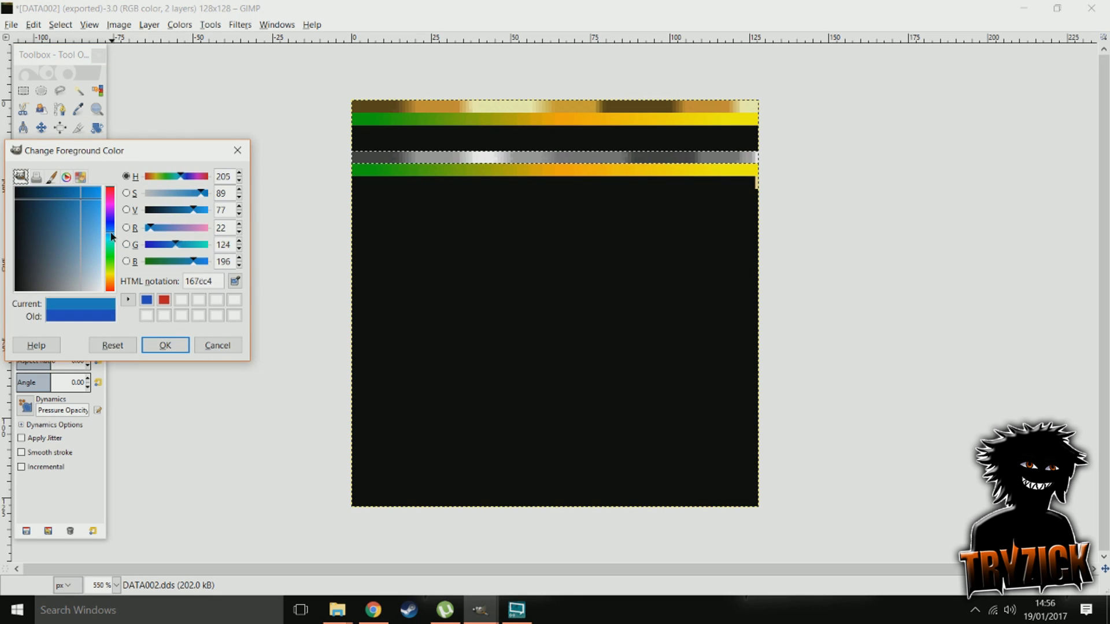
pyautogui.click(168, 347)
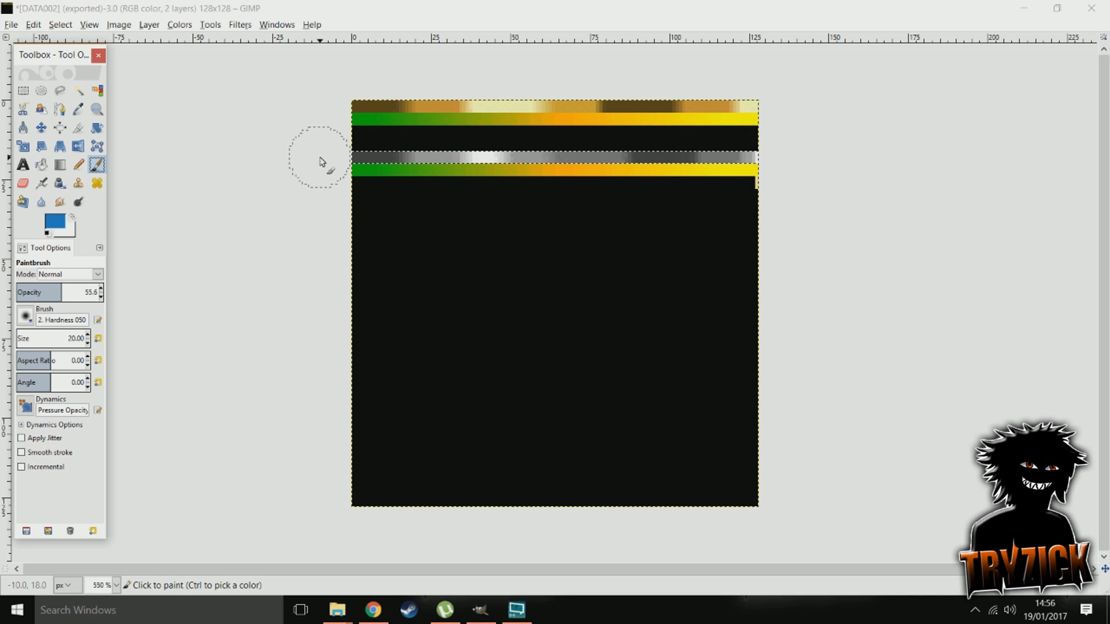
pyautogui.moveTo(318, 161); pyautogui.dragTo(669, 156)
pyautogui.moveTo(774, 157); pyautogui.dragTo(774, 161)
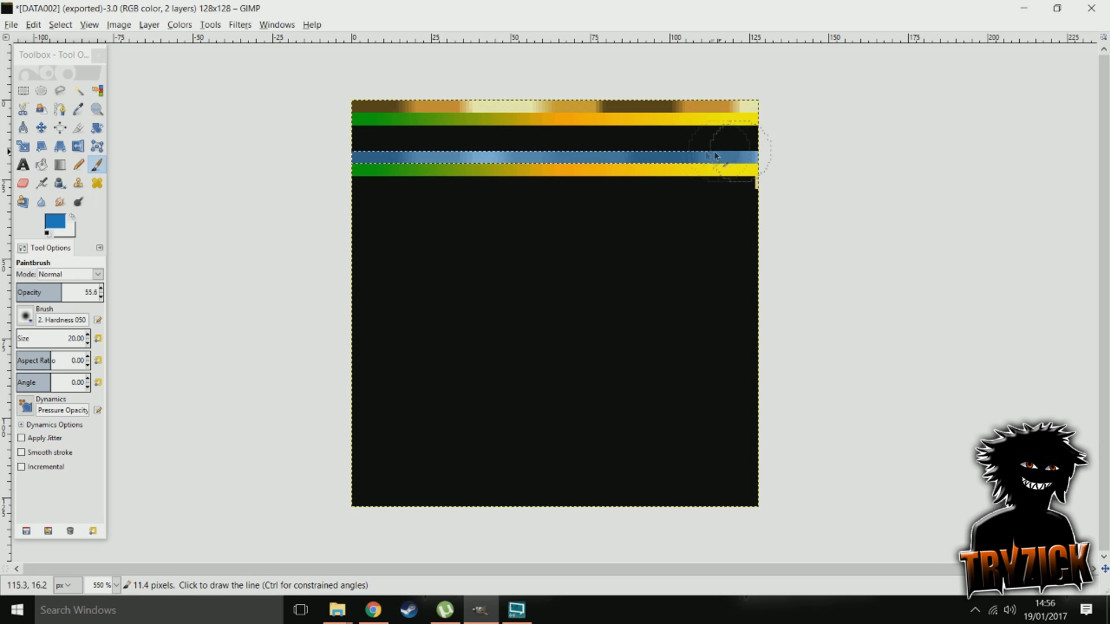
pyautogui.moveTo(371, 159); pyautogui.dragTo(706, 155)
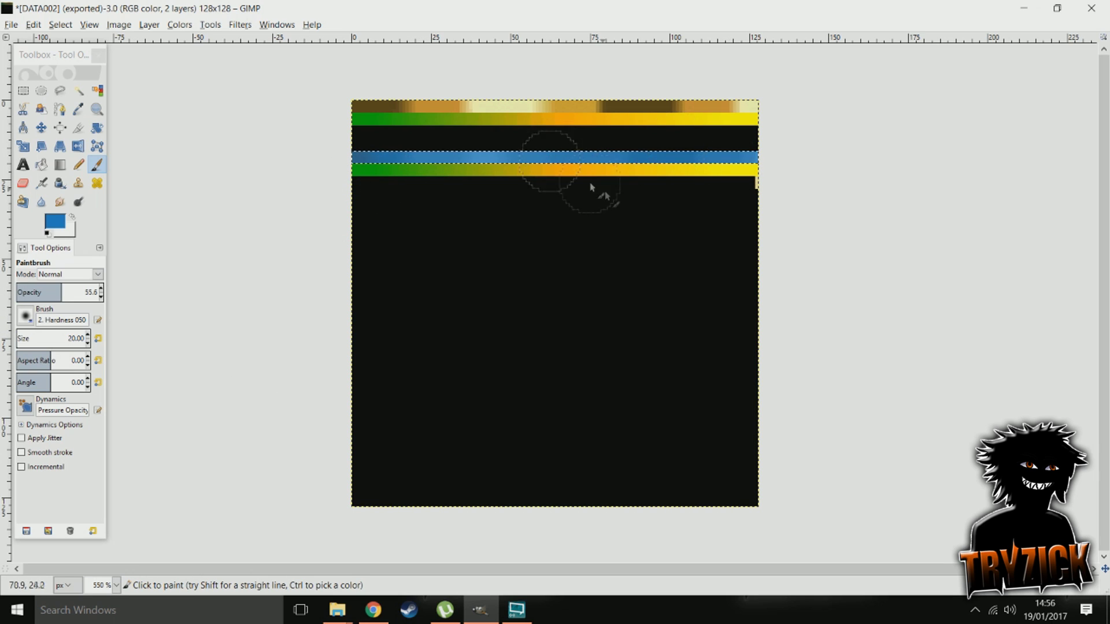
pyautogui.hotkey('ctrl', 'z')
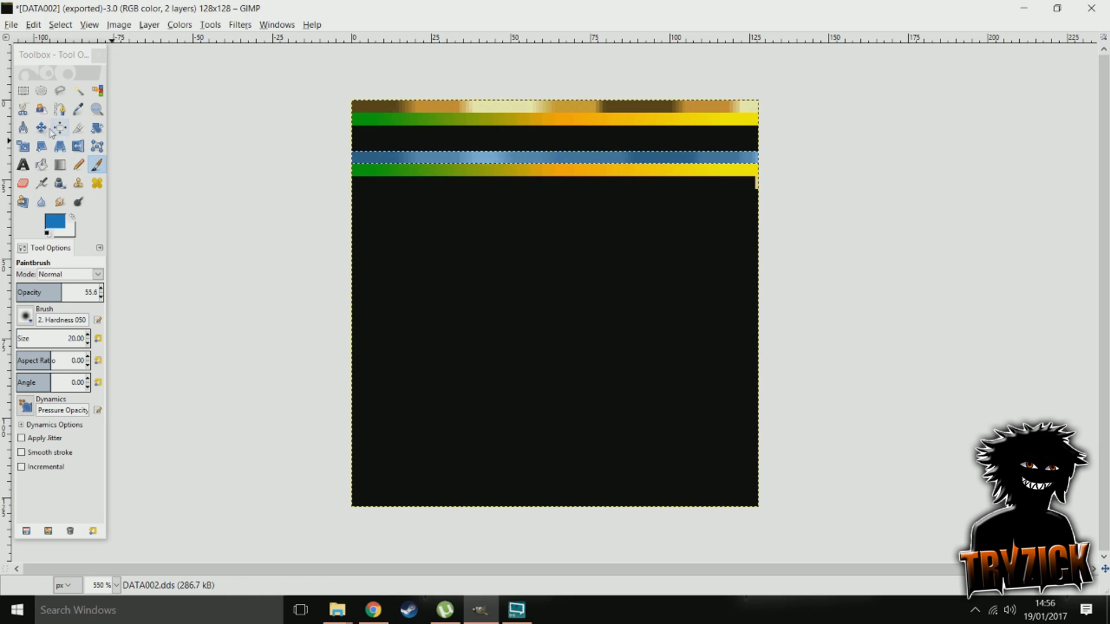
# Preview Brightness-Contrast at brightness -32 and contrast 30 on the blue strip.
pyautogui.click(180, 24)
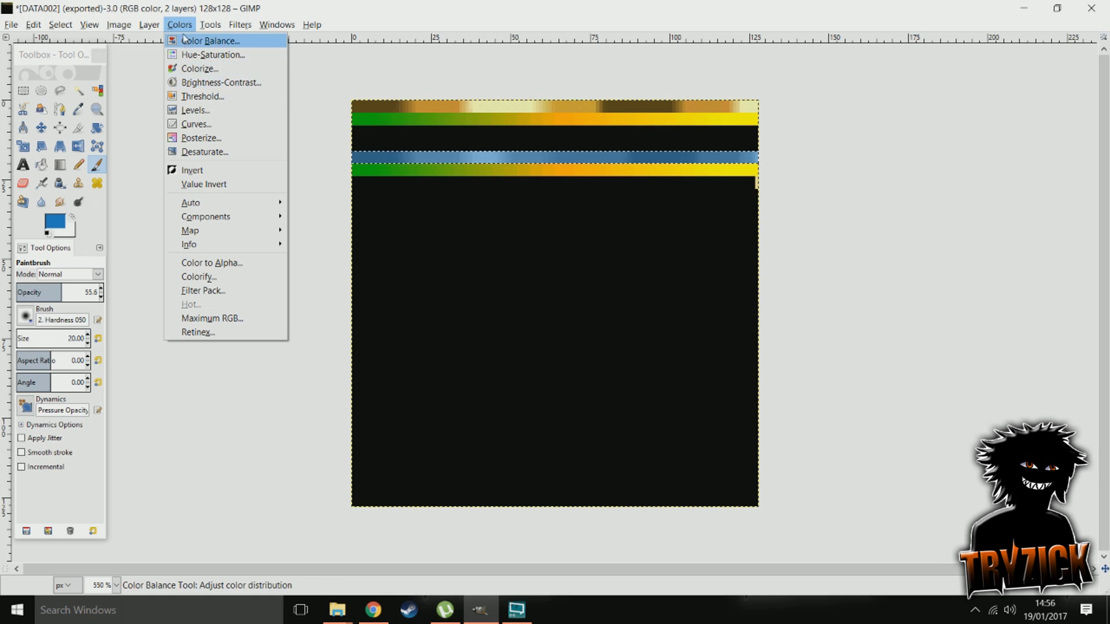
pyautogui.click(204, 84)
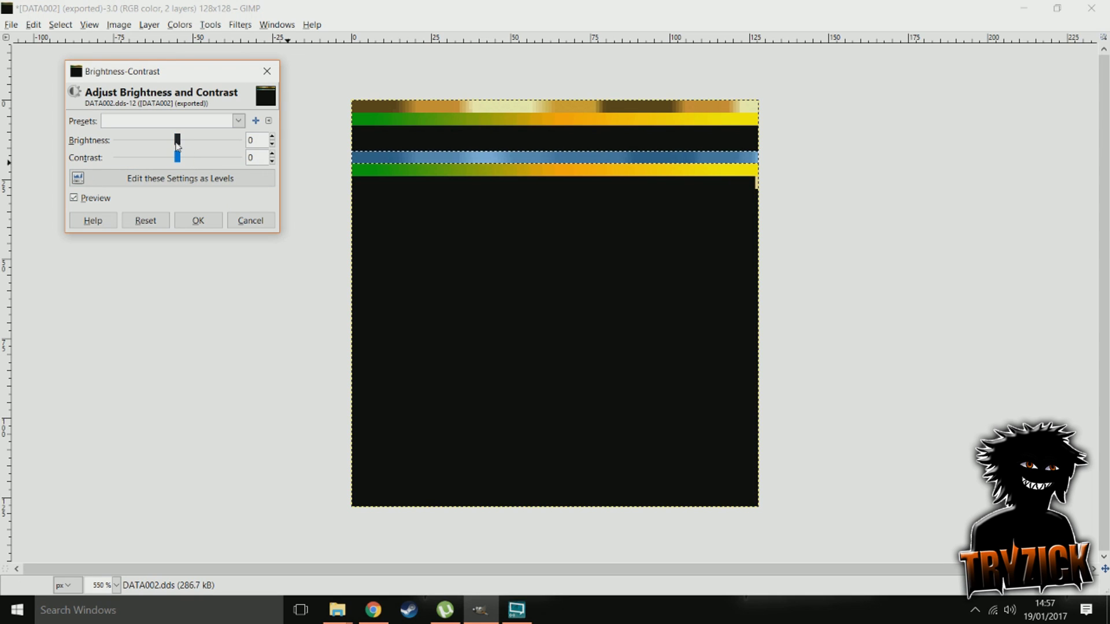
pyautogui.moveTo(177, 144); pyautogui.dragTo(191, 160)
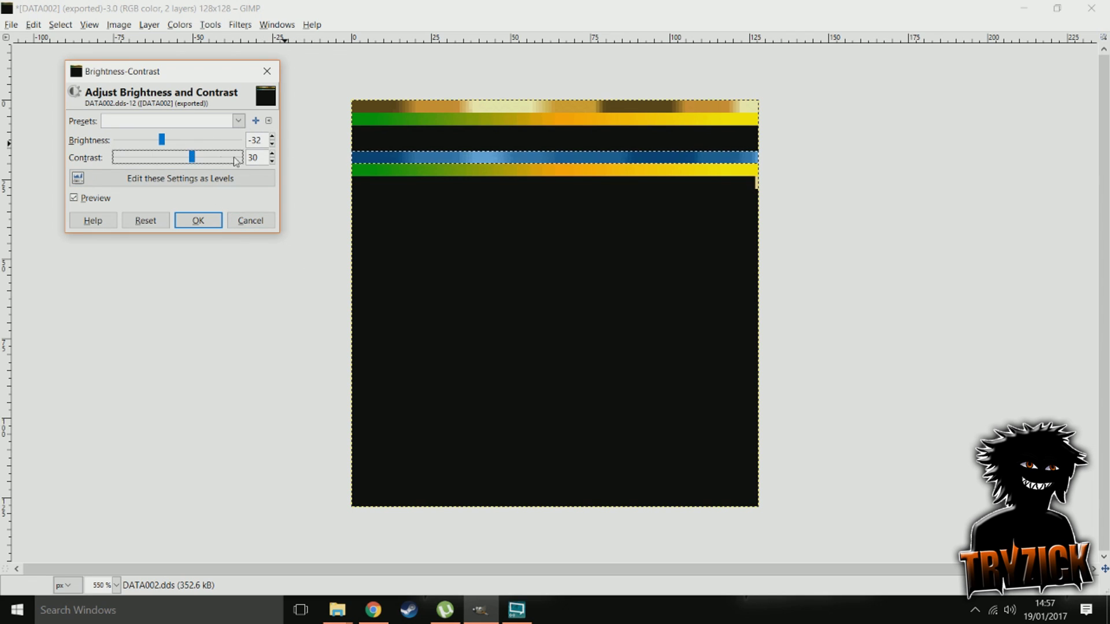
pyautogui.click(337, 610)
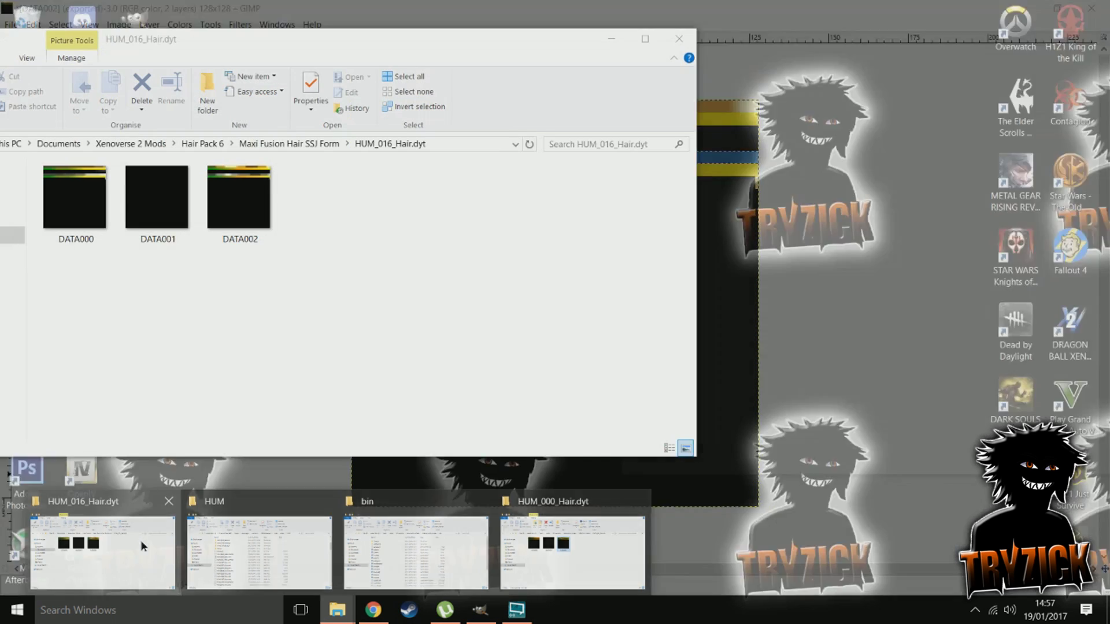
pyautogui.click(142, 541)
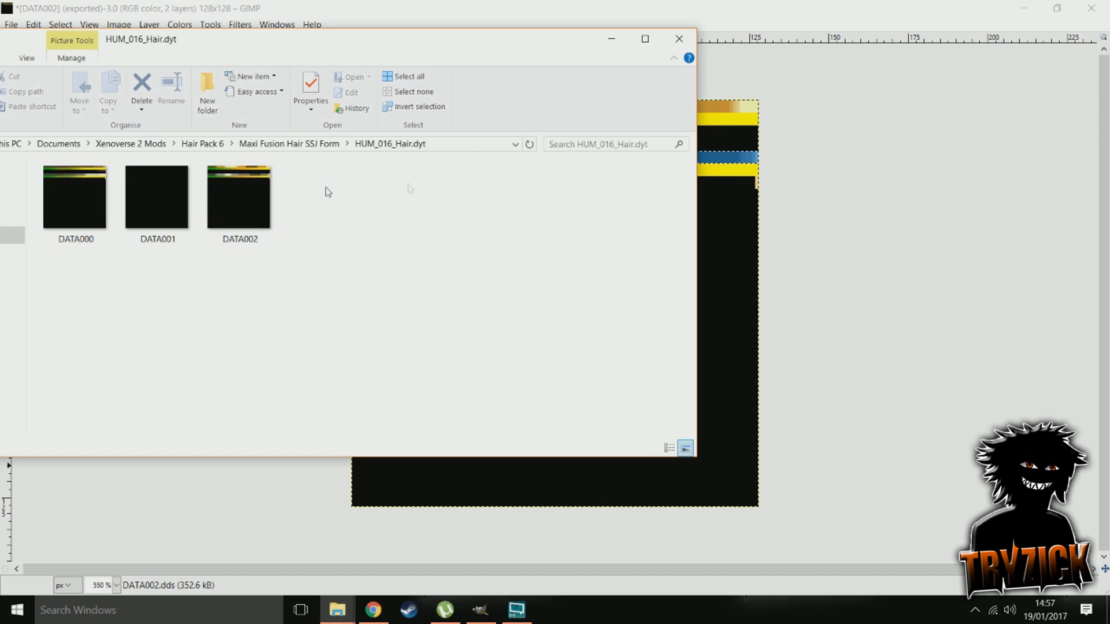
pyautogui.click(759, 236)
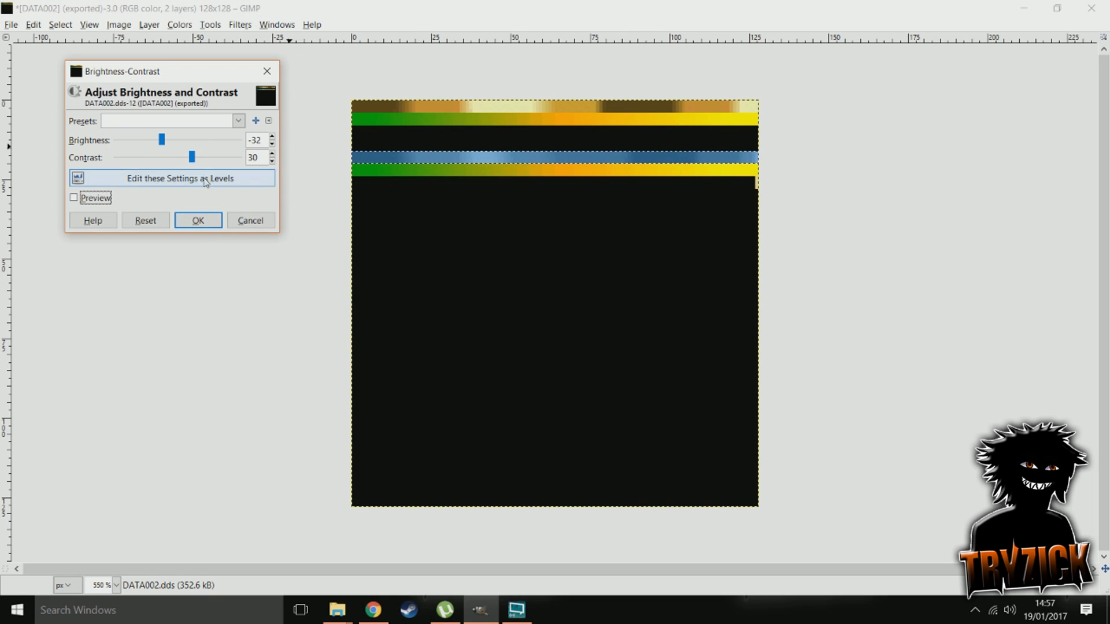
# Raise contrast to about 56, apply the adjustment, and bring File Explorer forward.
pyautogui.moveTo(192, 157); pyautogui.dragTo(206, 164)
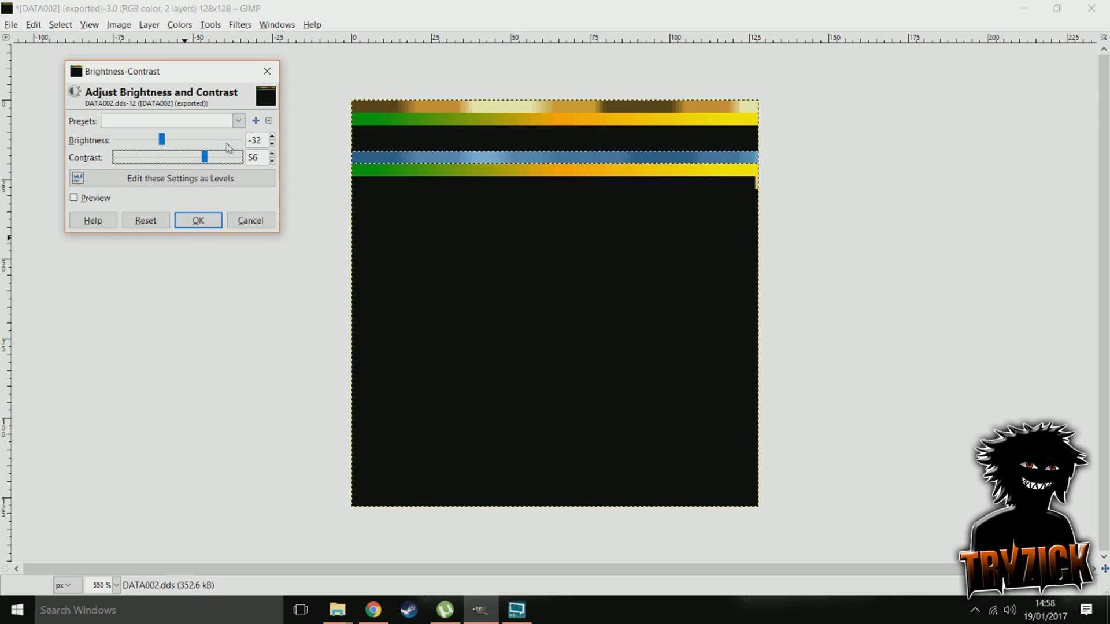
pyautogui.click(198, 220)
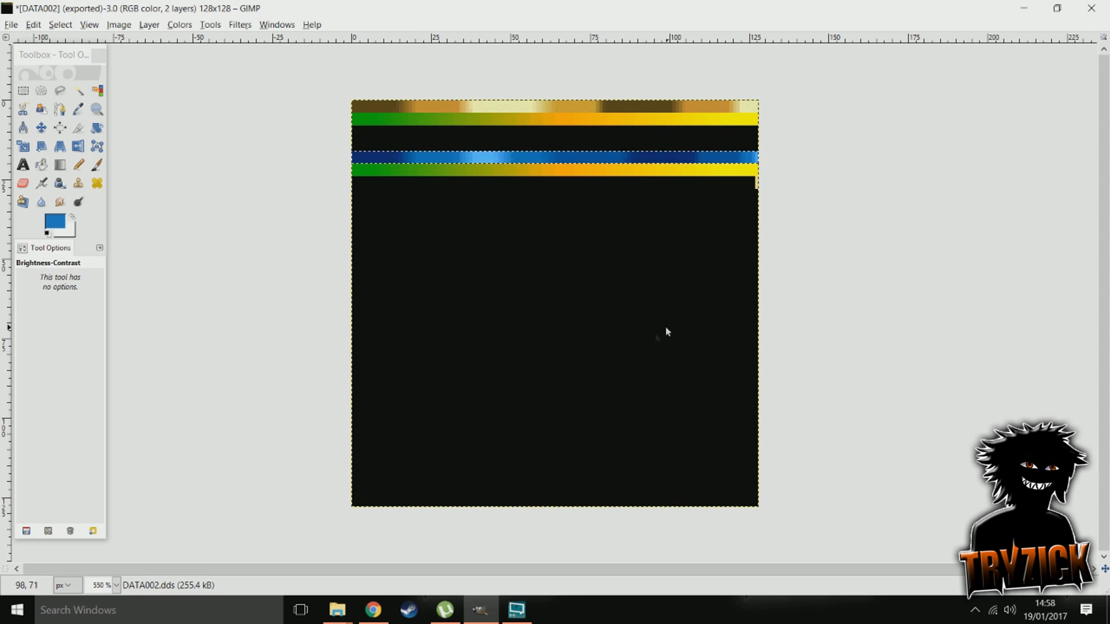
pyautogui.click(352, 612)
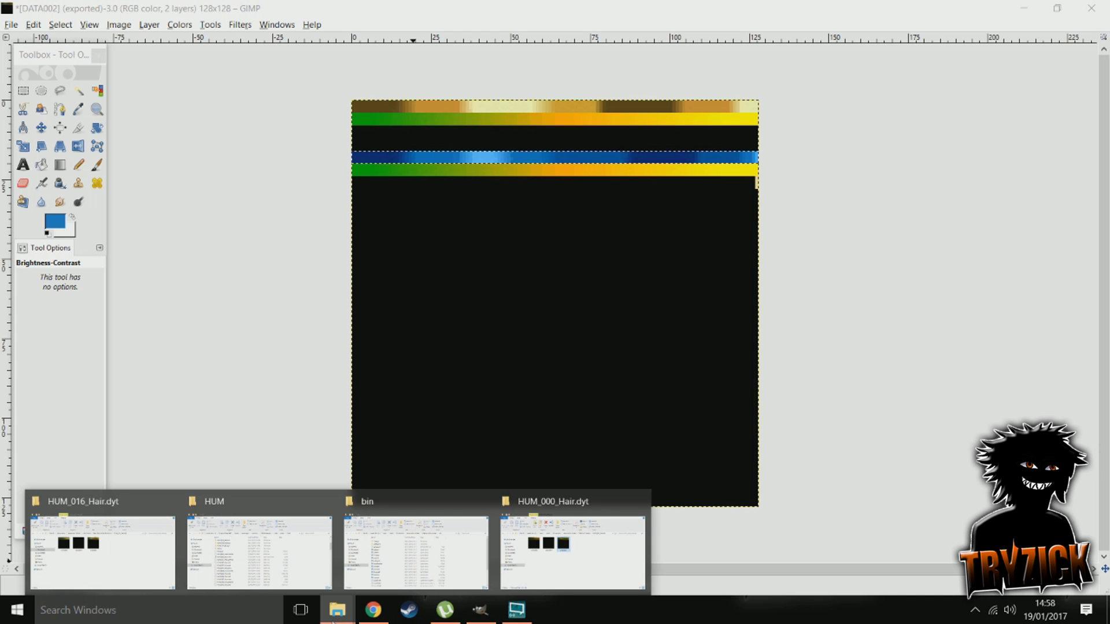
pyautogui.moveTo(131, 576)
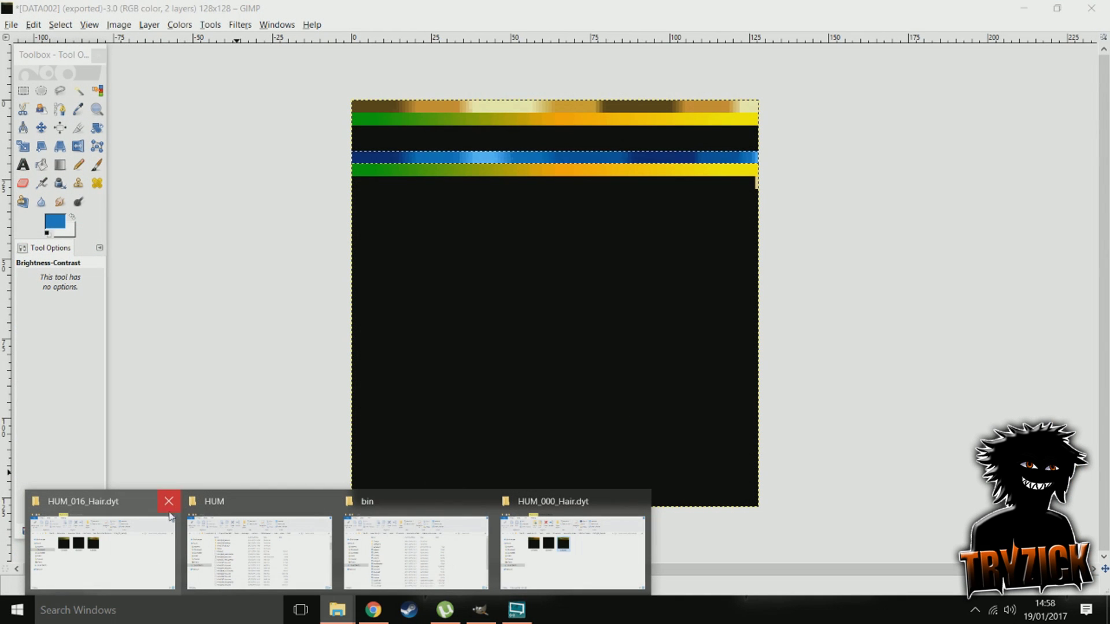
# Navigate Explorer to Xenoverse 2 Mods > SSB Hair Texture > HUM_000_Hair.dyt.
pyautogui.click(159, 501)
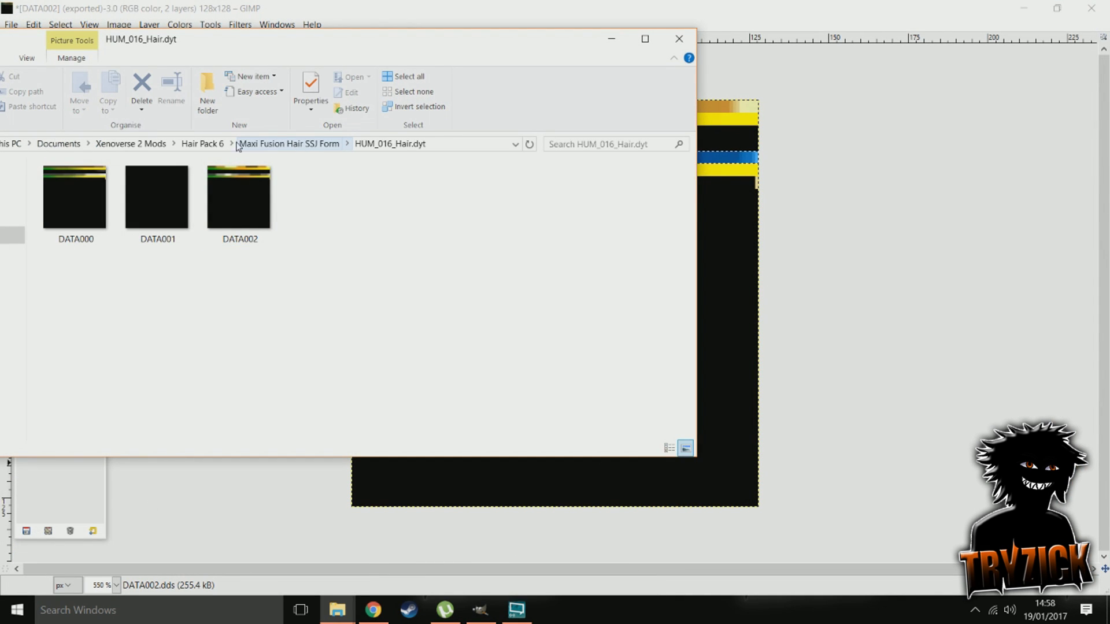
pyautogui.click(203, 144)
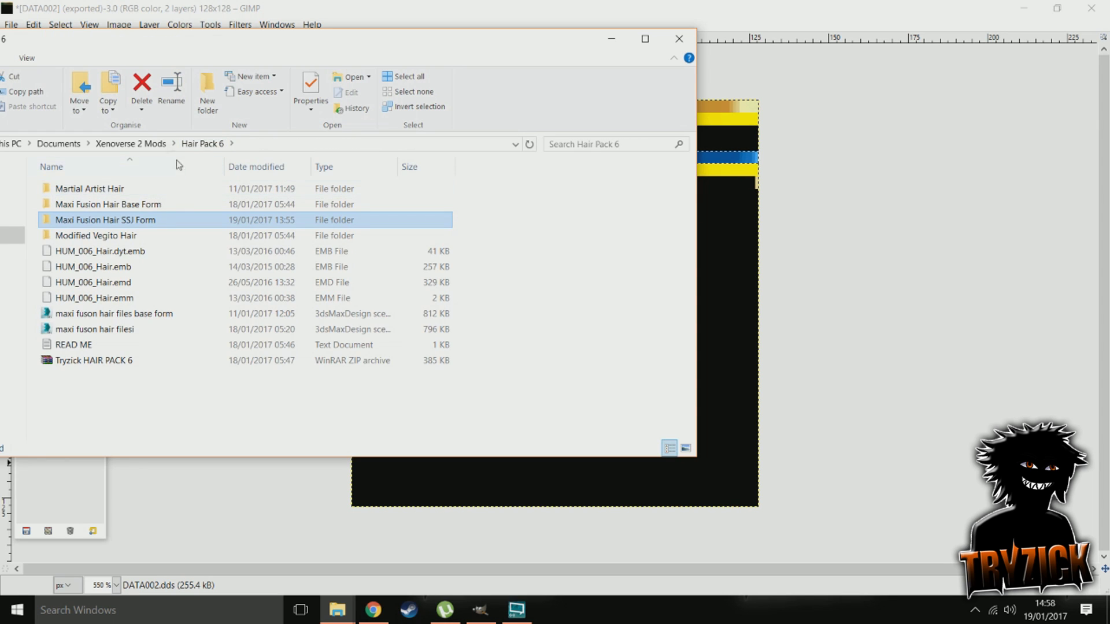
pyautogui.click(162, 144)
pyautogui.scroll(-4, 159, 336)
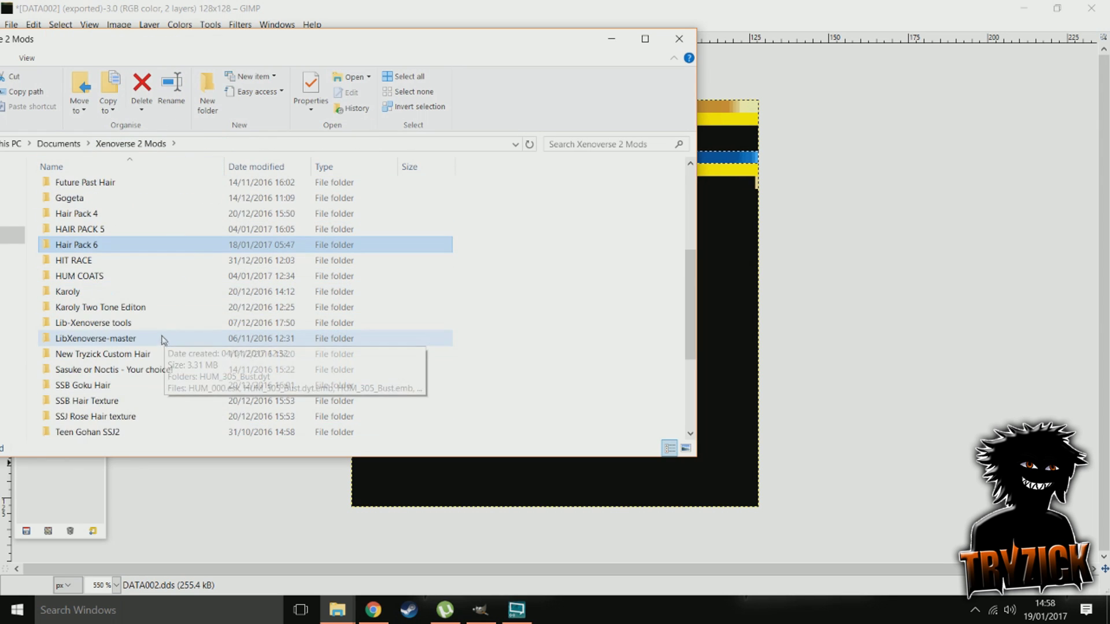
pyautogui.scroll(-1, 121, 329)
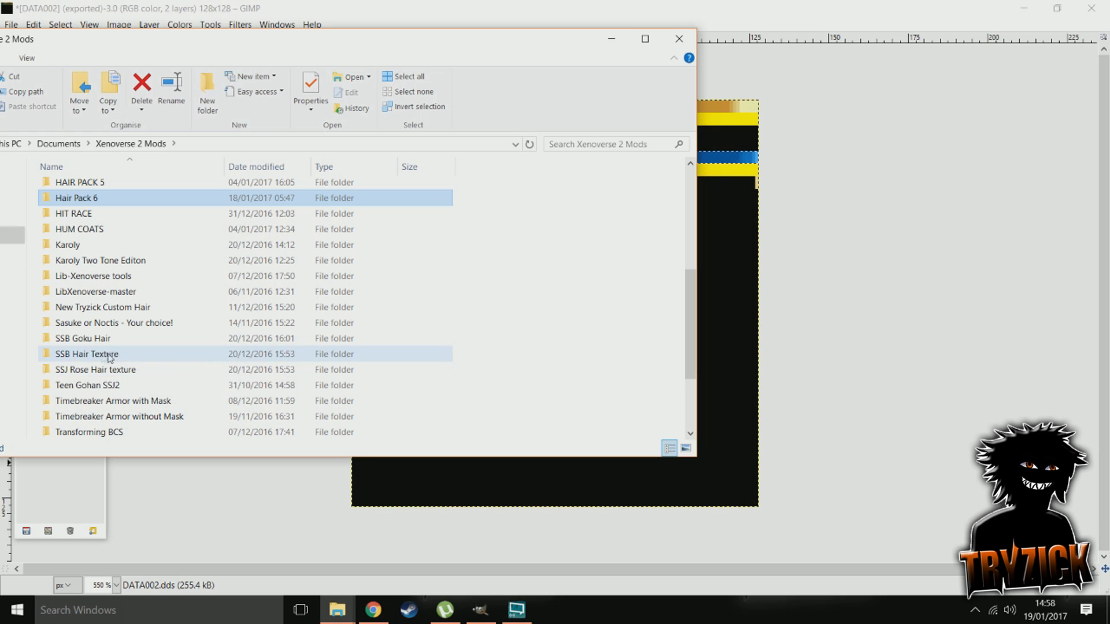
pyautogui.doubleClick(109, 356)
pyautogui.click(97, 189)
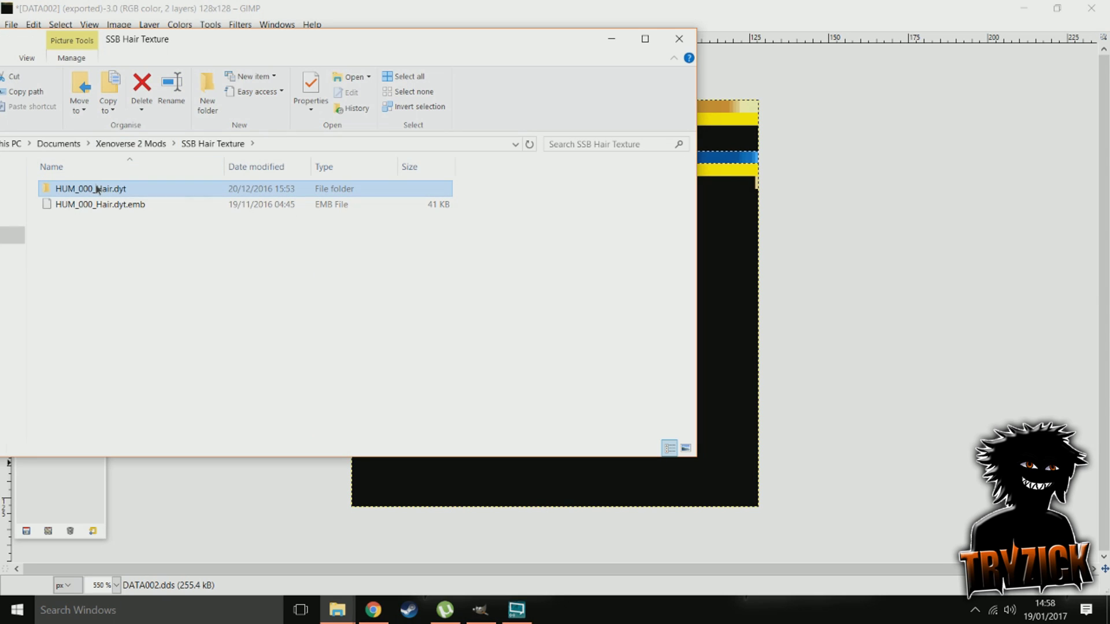
pyautogui.doubleClick(97, 189)
# Load that folder's DATA002 into the GIMP image as a layer, accepting the Load DDS defaults.
pyautogui.click(232, 194)
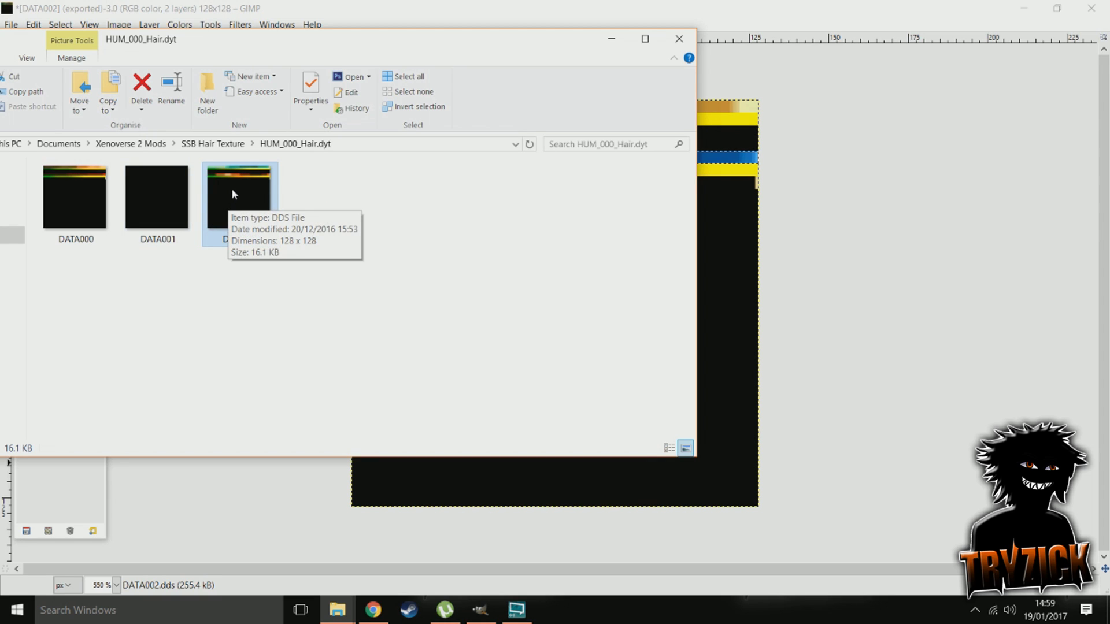
pyautogui.moveTo(229, 193); pyautogui.dragTo(737, 251)
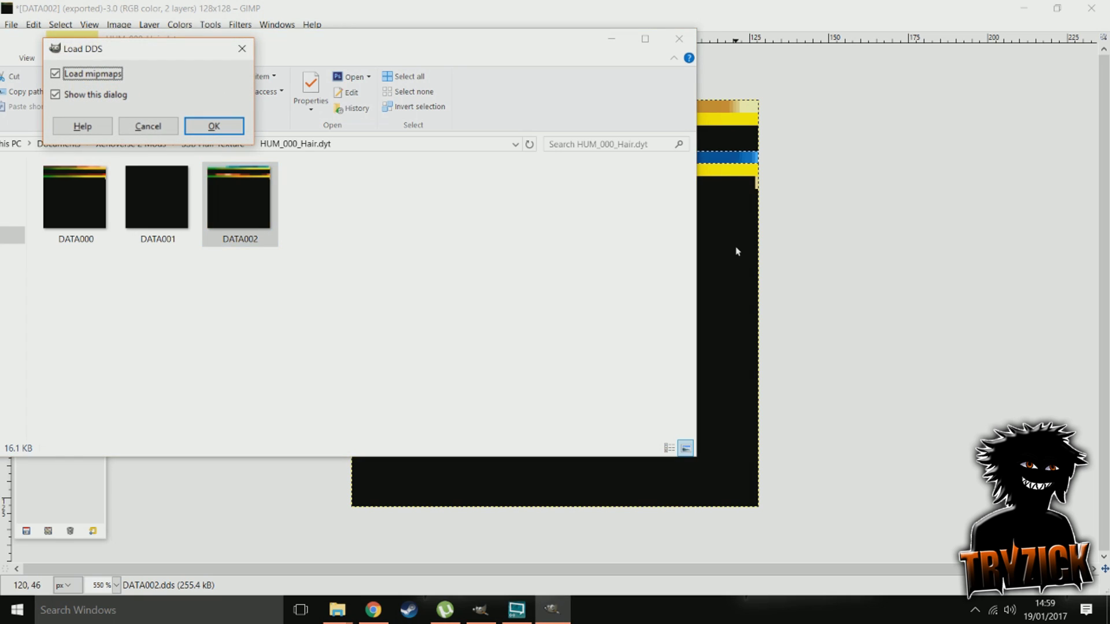
pyautogui.click(222, 128)
pyautogui.click(611, 39)
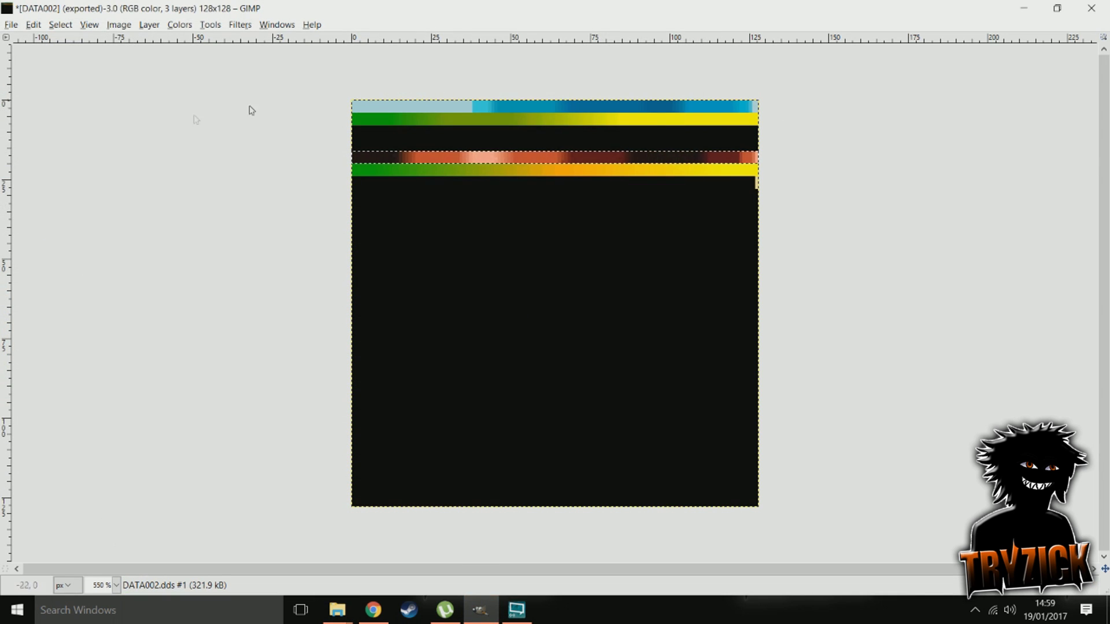
# Rectangle-select the top 128×8 band of the added texture at 0,0.
pyautogui.click(480, 610)
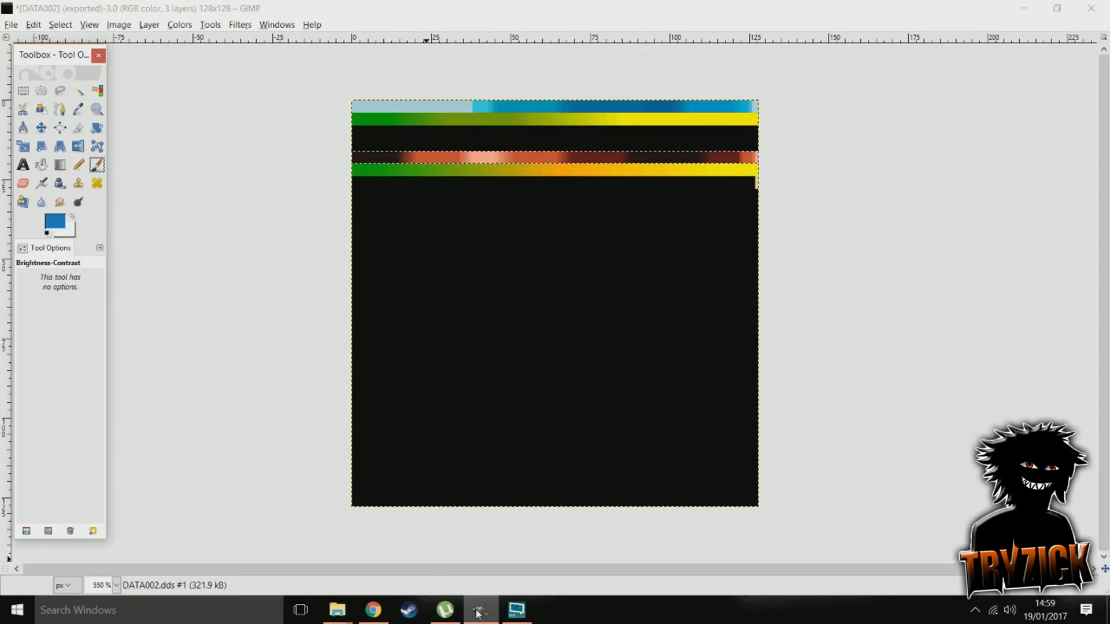
pyautogui.click(23, 91)
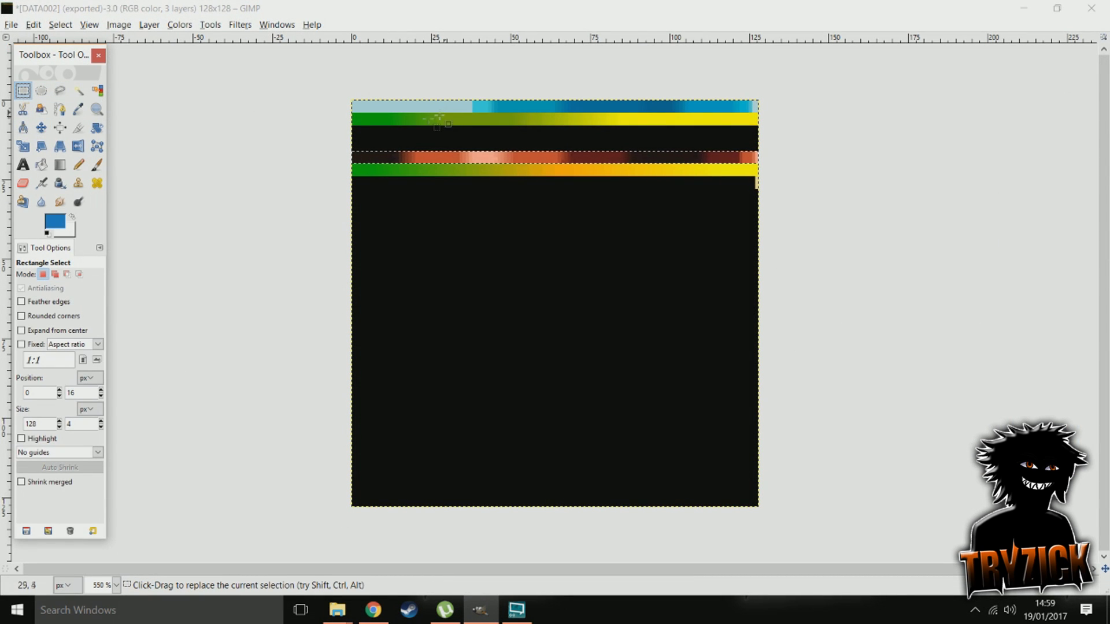
pyautogui.moveTo(344, 95); pyautogui.dragTo(759, 110)
pyautogui.moveTo(344, 94); pyautogui.dragTo(352, 98)
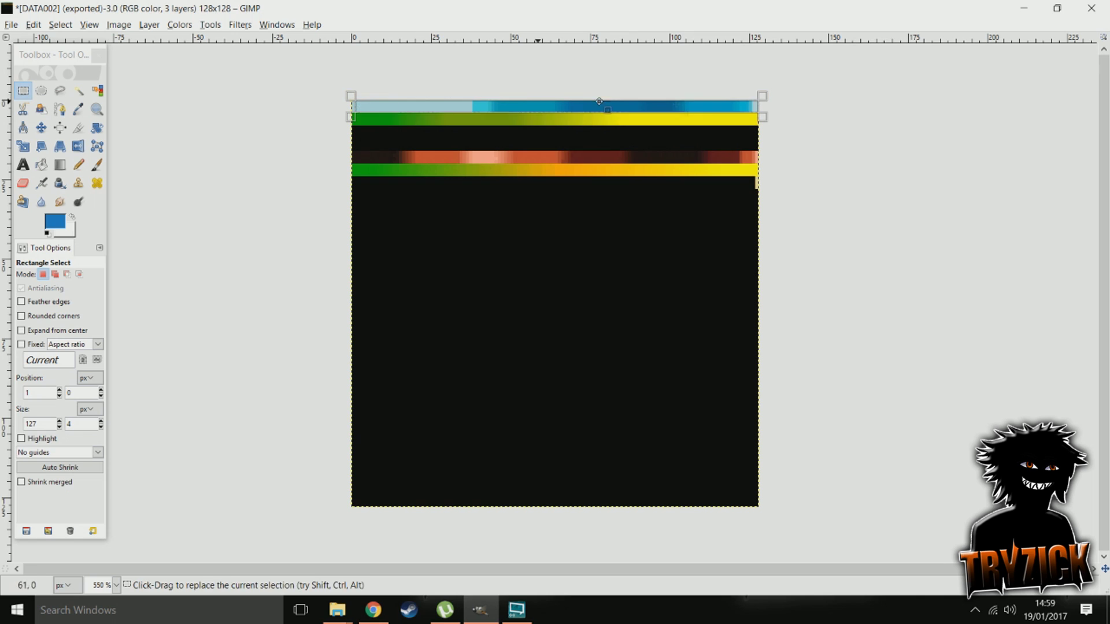
pyautogui.moveTo(759, 113); pyautogui.dragTo(762, 117)
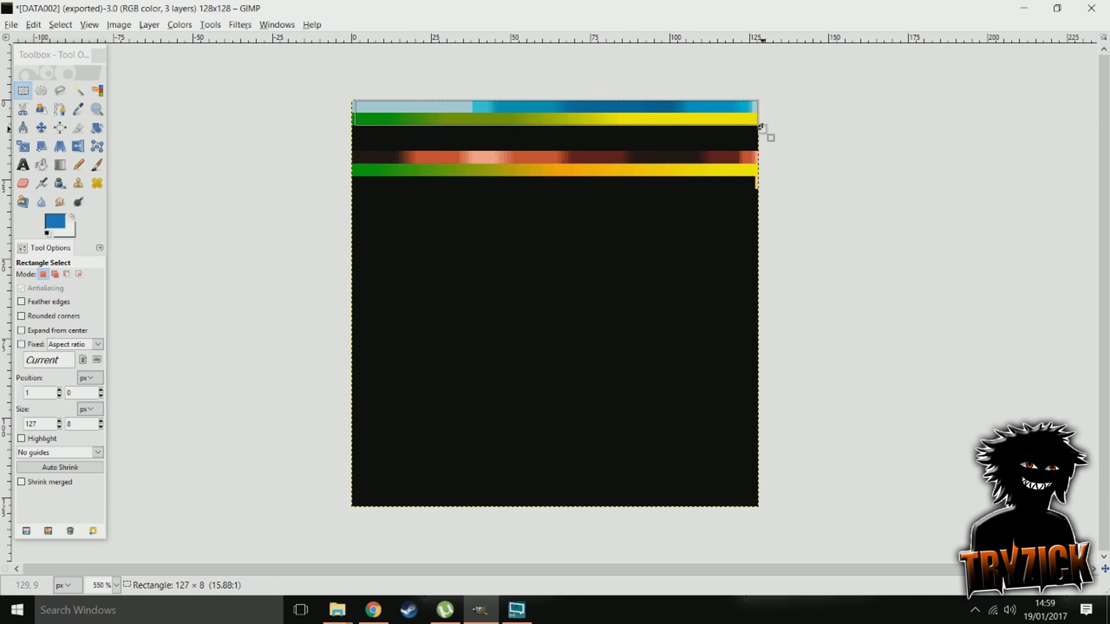
pyautogui.moveTo(758, 128); pyautogui.dragTo(767, 129)
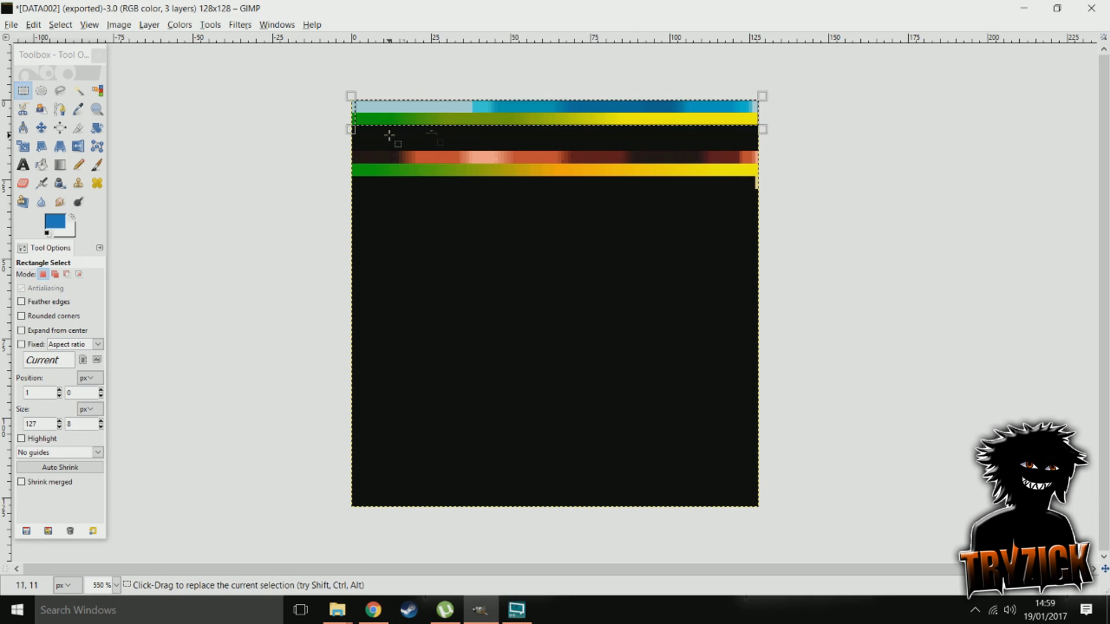
pyautogui.moveTo(358, 124); pyautogui.dragTo(347, 129)
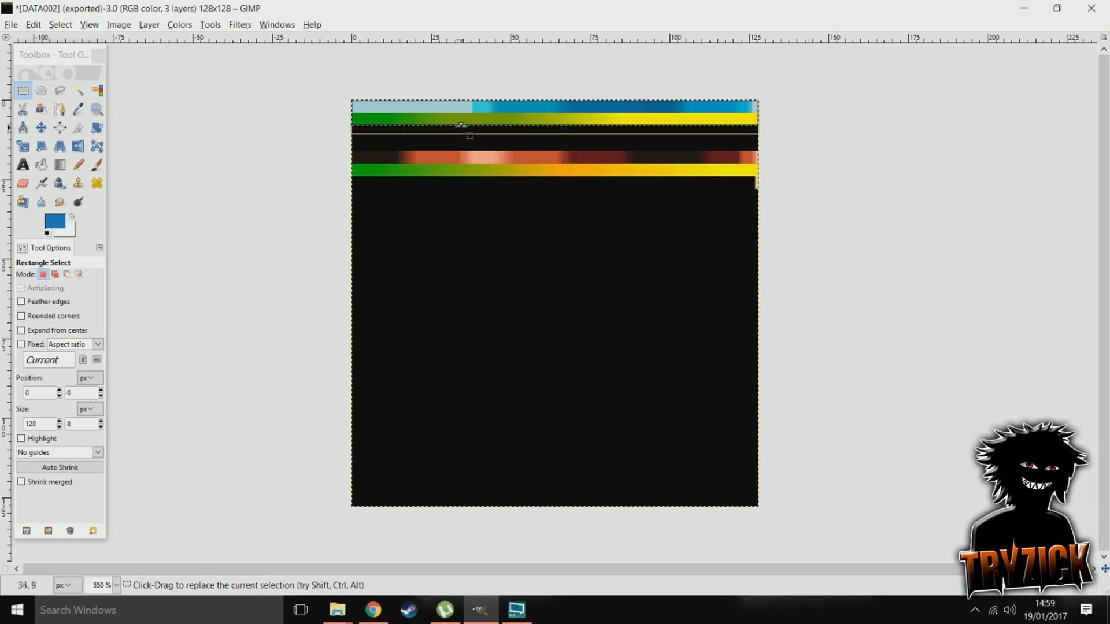
# Copy the selected strip and undo the added texture layer.
pyautogui.press('ctrl')
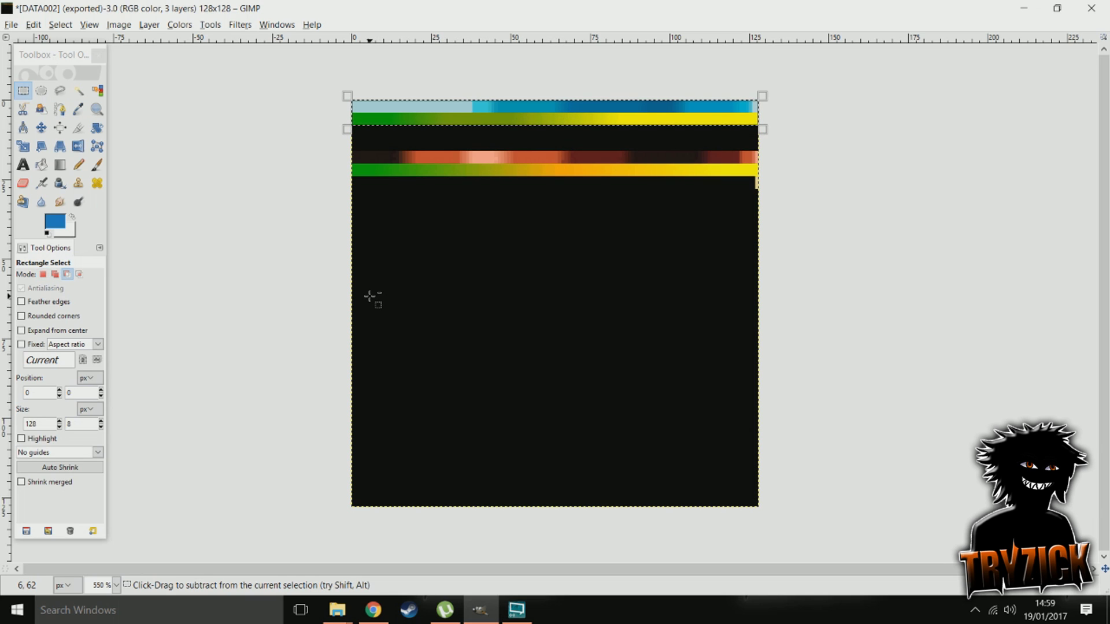
pyautogui.hotkey('ctrl', 'c')
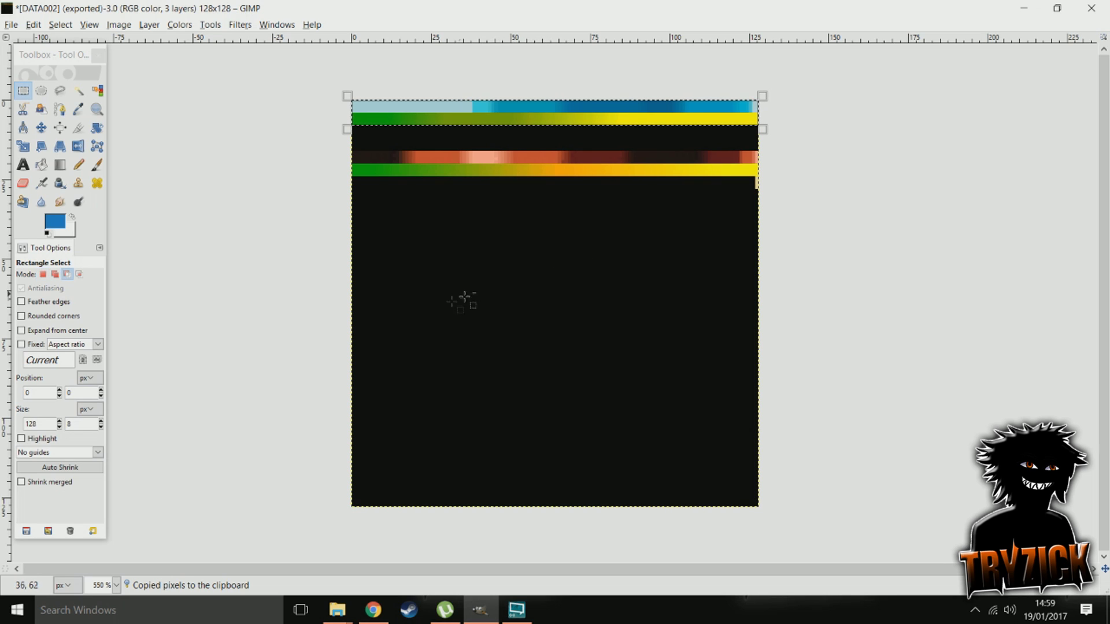
pyautogui.hotkey('ctrl', 'z')
pyautogui.hotkey('ctrl', 'z')
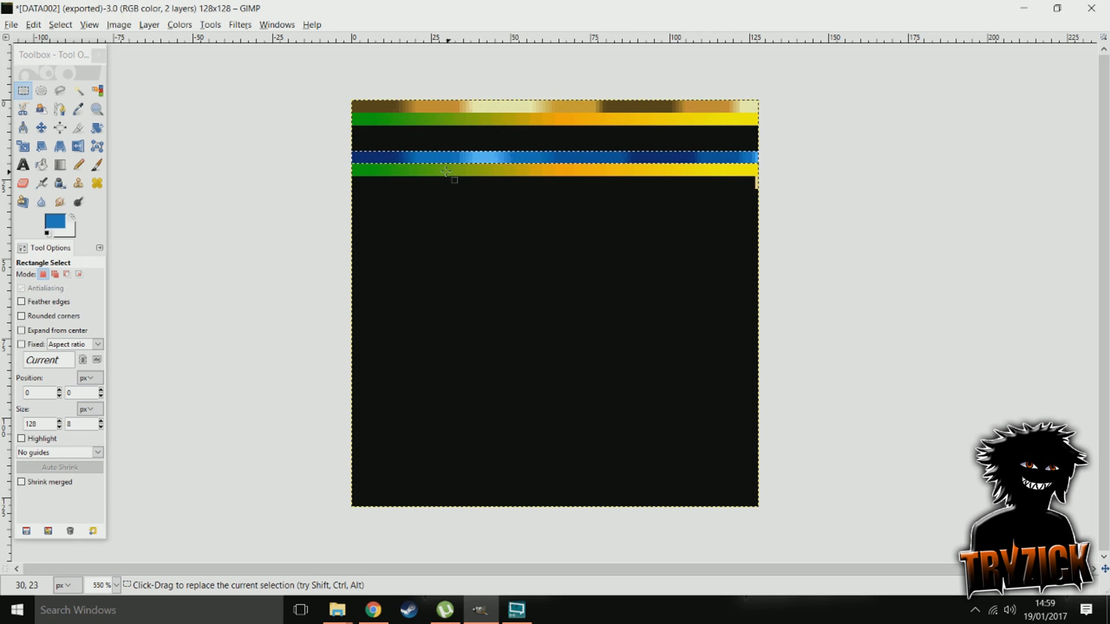
# Paste the copied blue-and-green strip, move it flush with the top edge, and anchor it.
pyautogui.moveTo(446, 171); pyautogui.dragTo(446, 164)
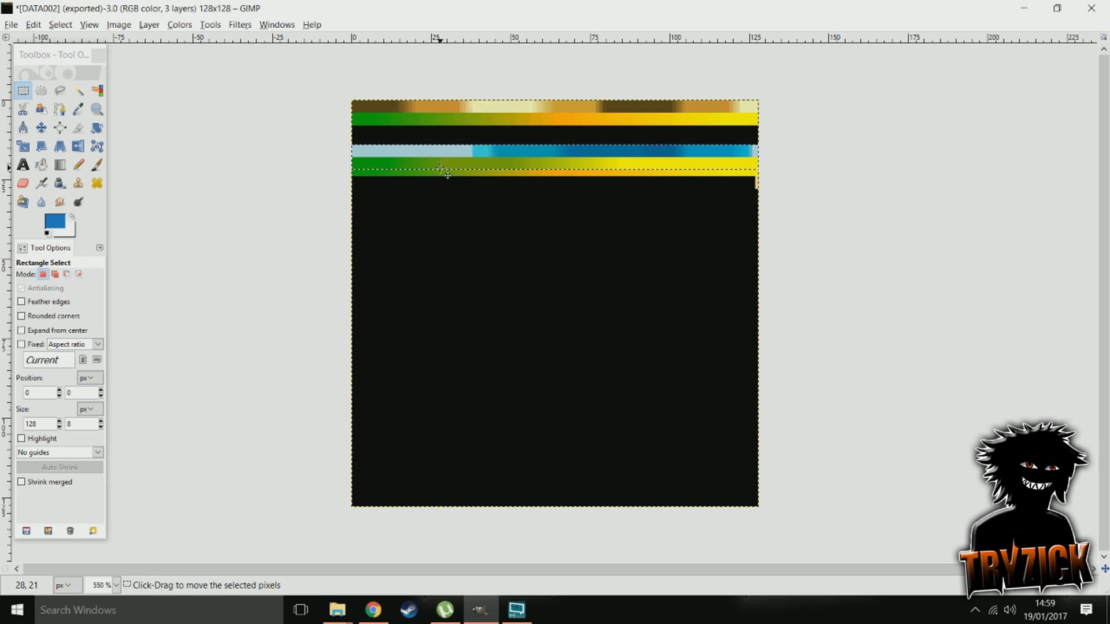
pyautogui.click(42, 128)
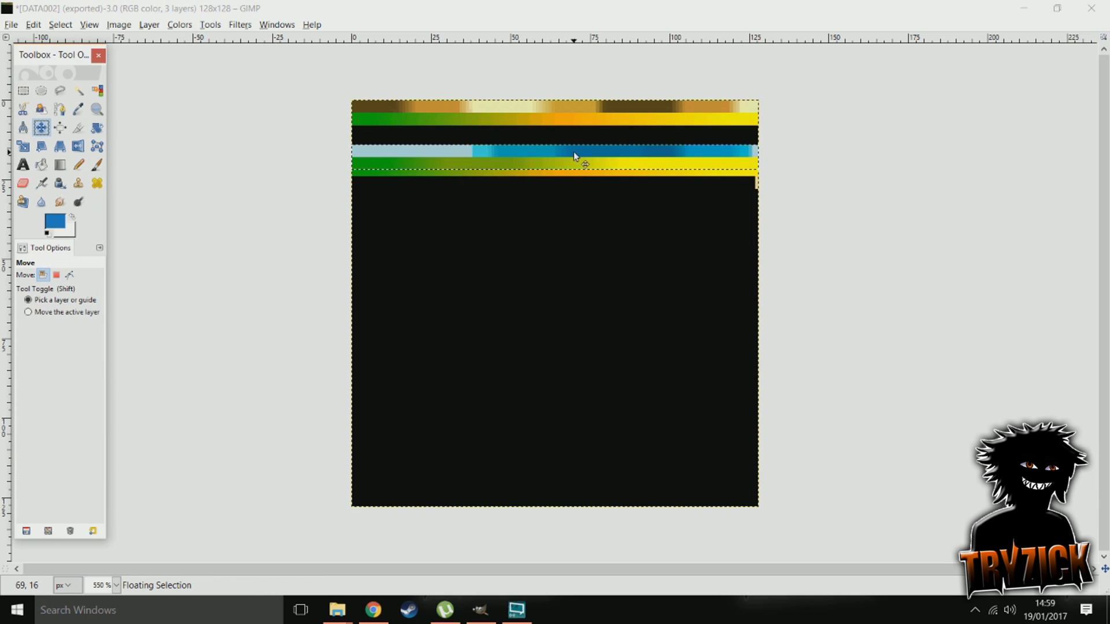
pyautogui.moveTo(525, 157); pyautogui.dragTo(525, 115)
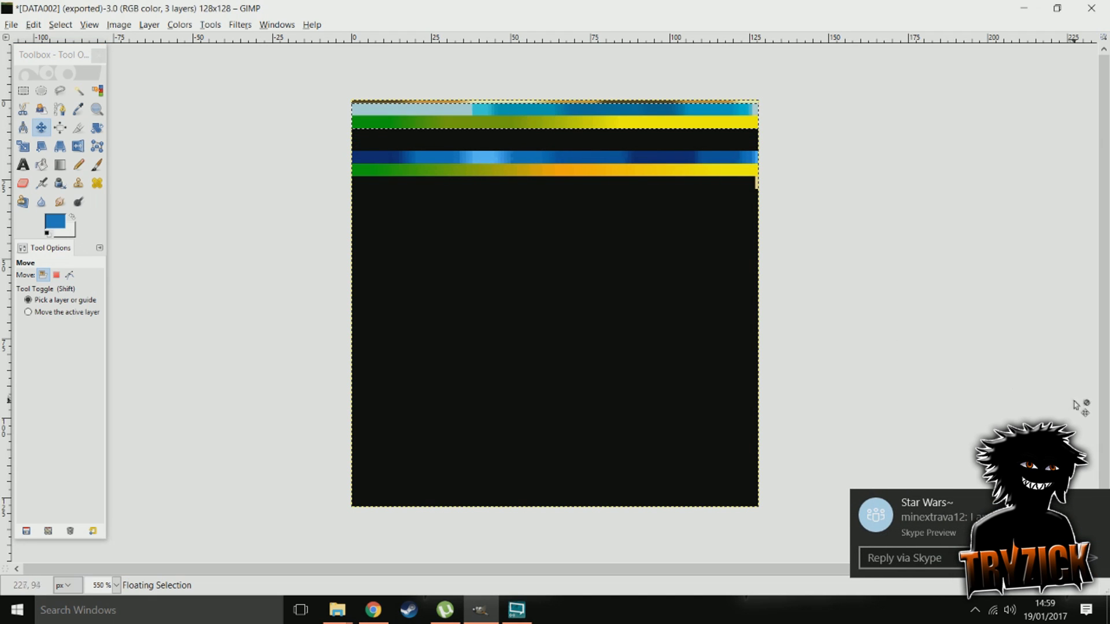
pyautogui.click(1097, 504)
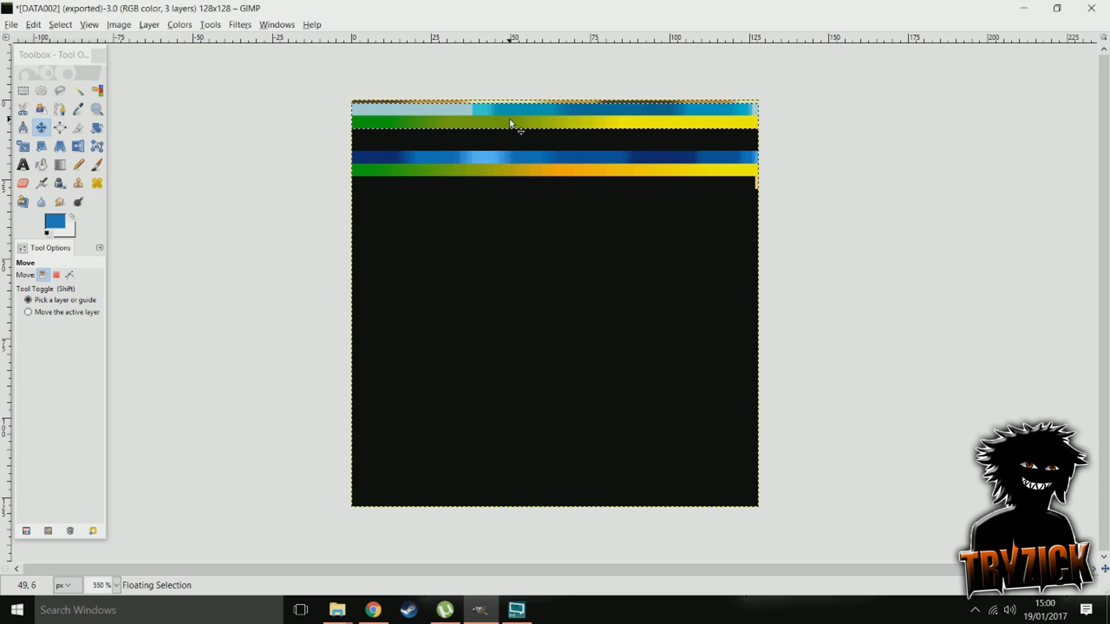
pyautogui.moveTo(510, 120); pyautogui.dragTo(510, 119)
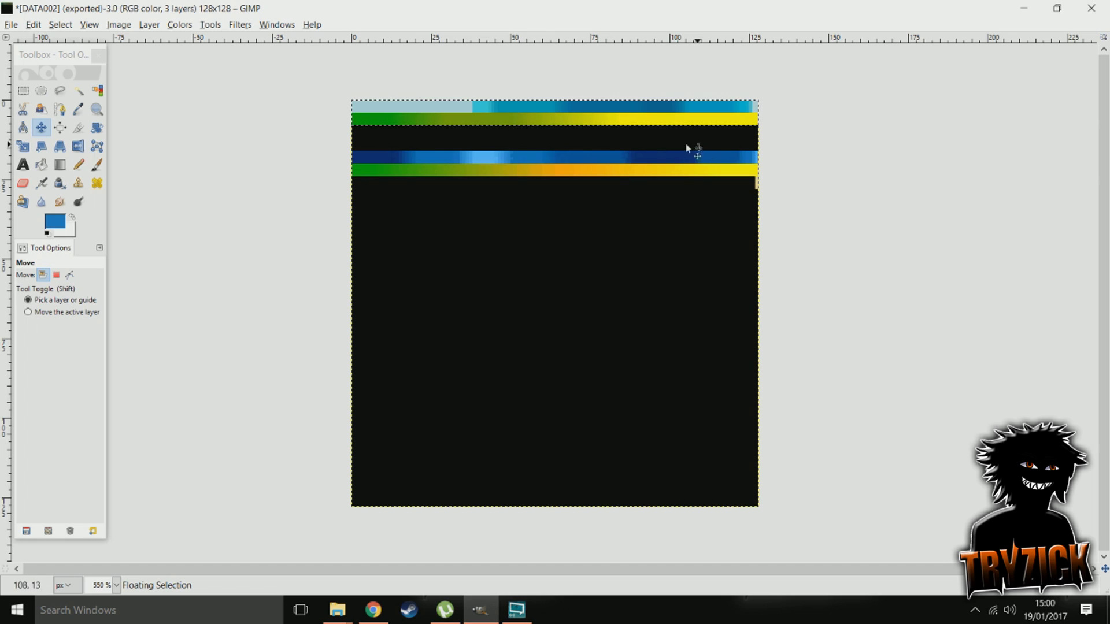
pyautogui.click(23, 90)
pyautogui.click(403, 244)
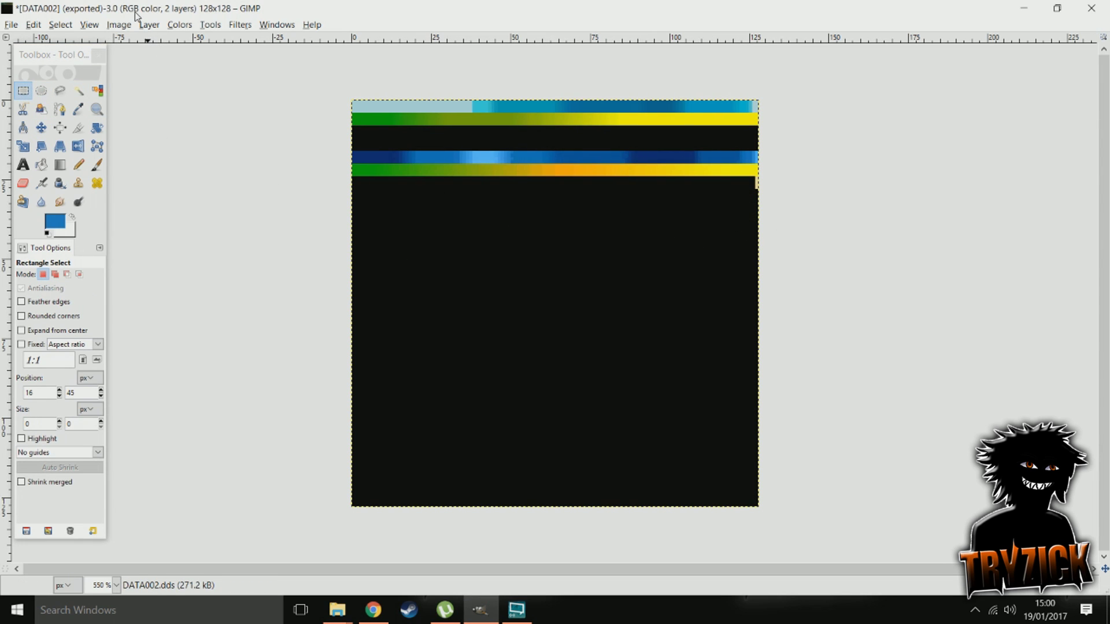
# Look through the Image menu and the canvas right-click menu for a layer merge command.
pyautogui.click(119, 25)
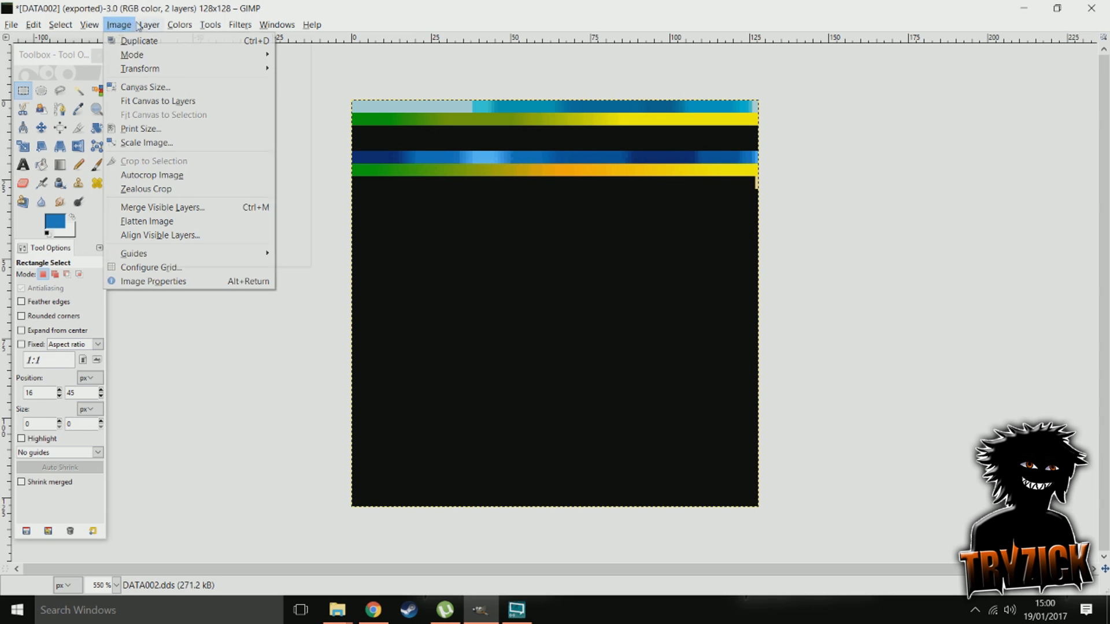
pyautogui.moveTo(162, 27)
pyautogui.moveTo(111, 26)
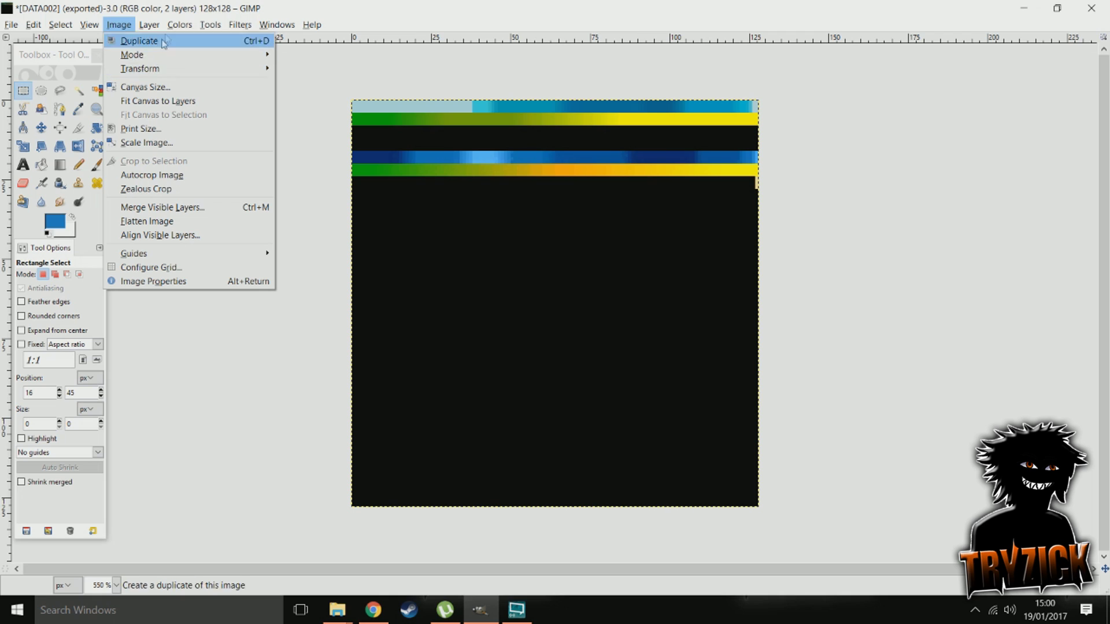
pyautogui.moveTo(217, 26)
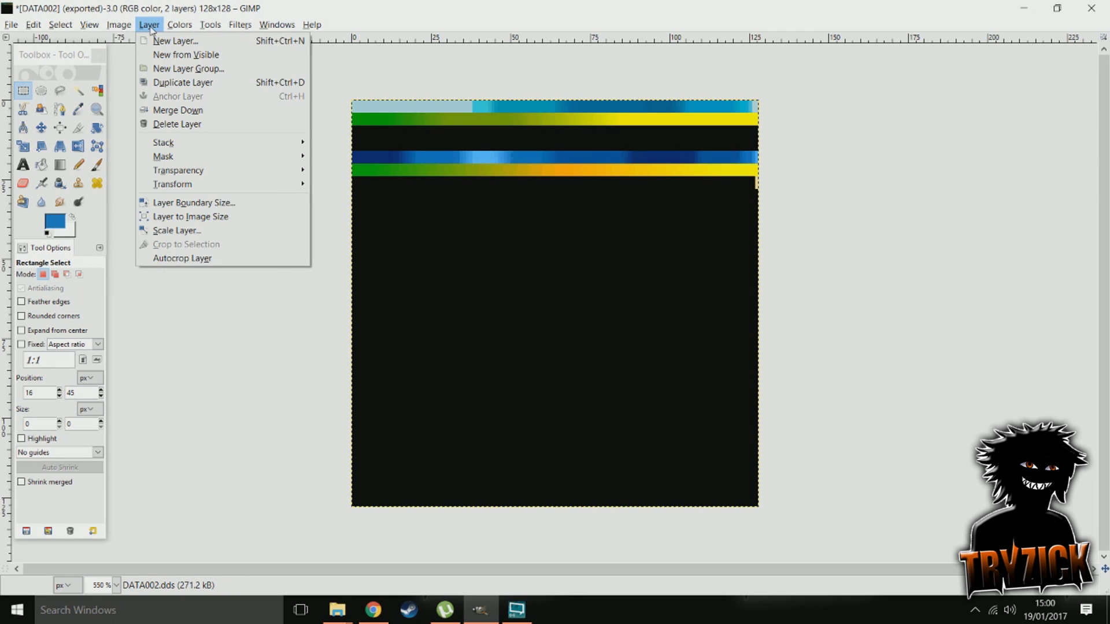
pyautogui.click(559, 208)
pyautogui.rightClick(494, 223)
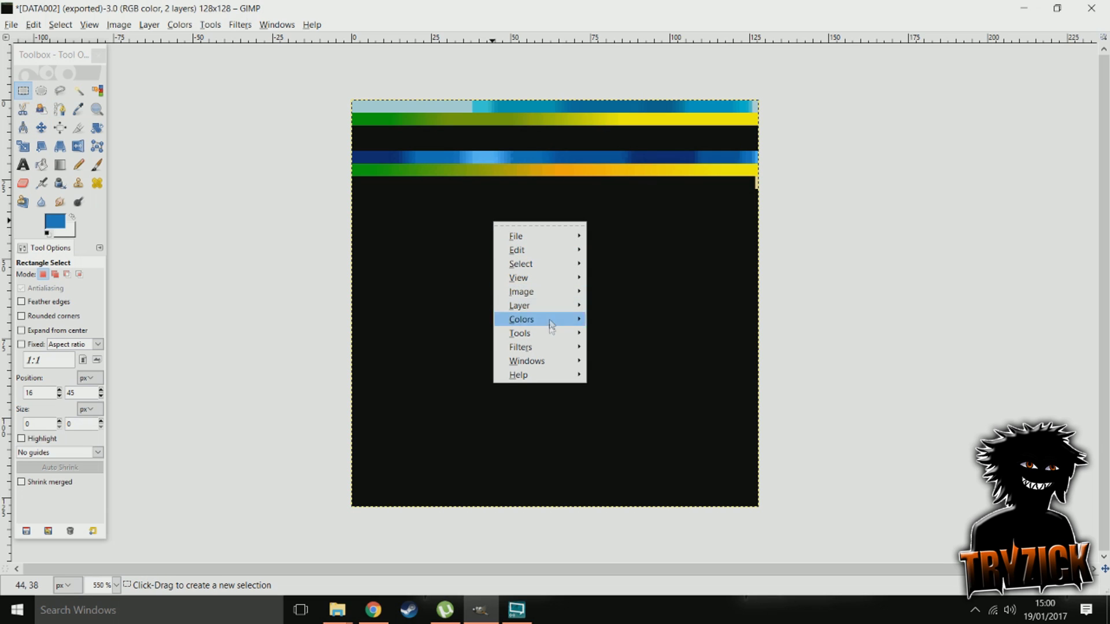
pyautogui.moveTo(543, 305)
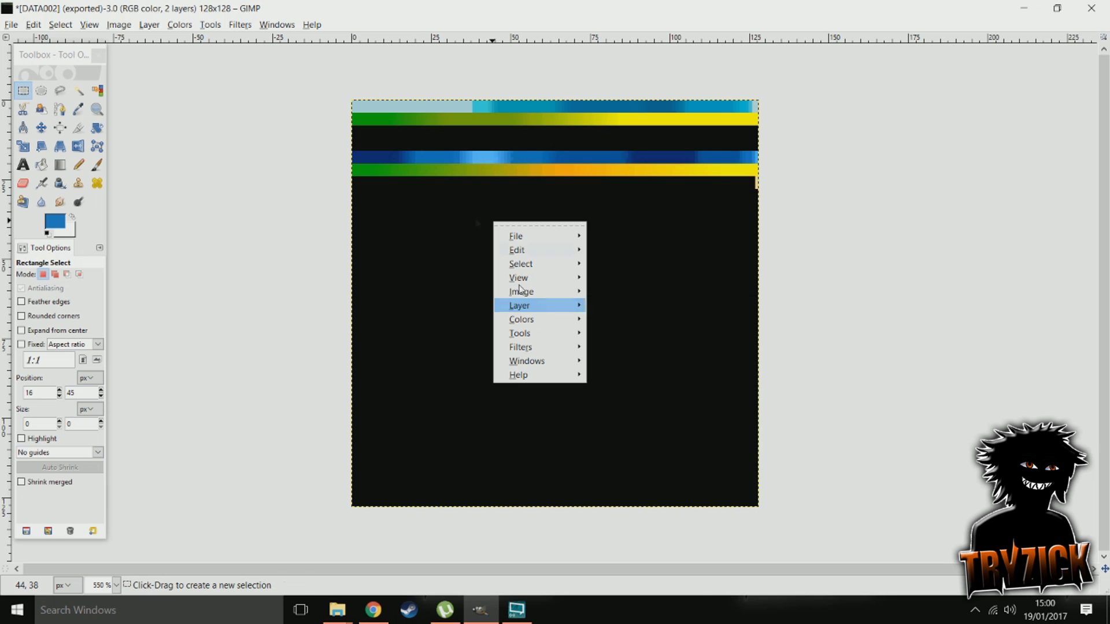
pyautogui.click(273, 35)
# Apply Merge Visible Layers with 'Expanded as necessary' to flatten DATA002 to one layer.
pyautogui.click(277, 24)
pyautogui.moveTo(241, 28)
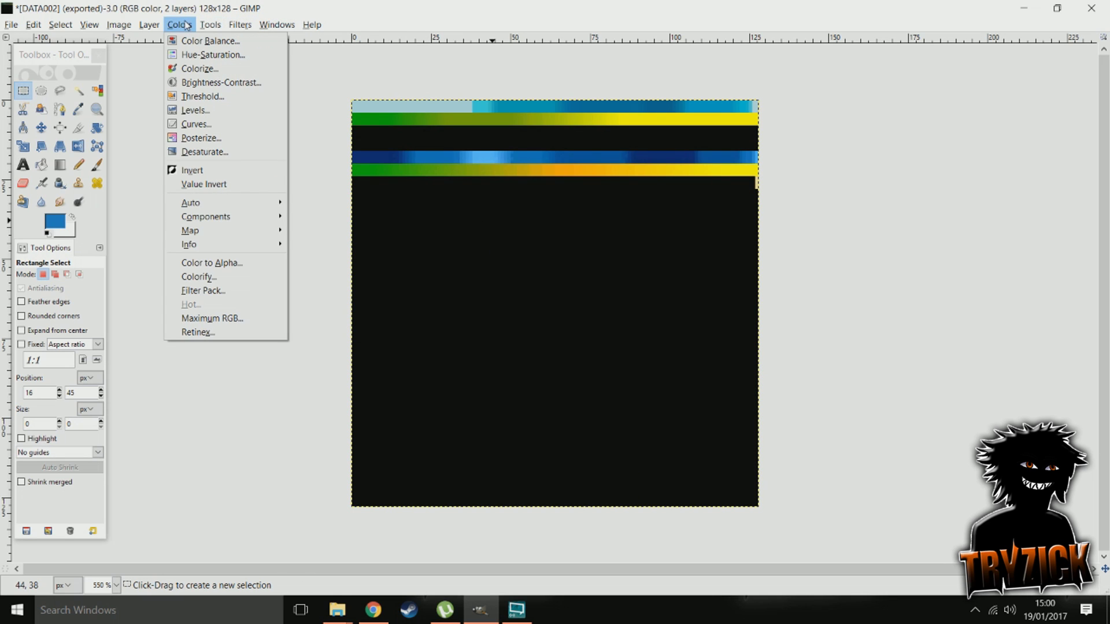
pyautogui.moveTo(149, 24)
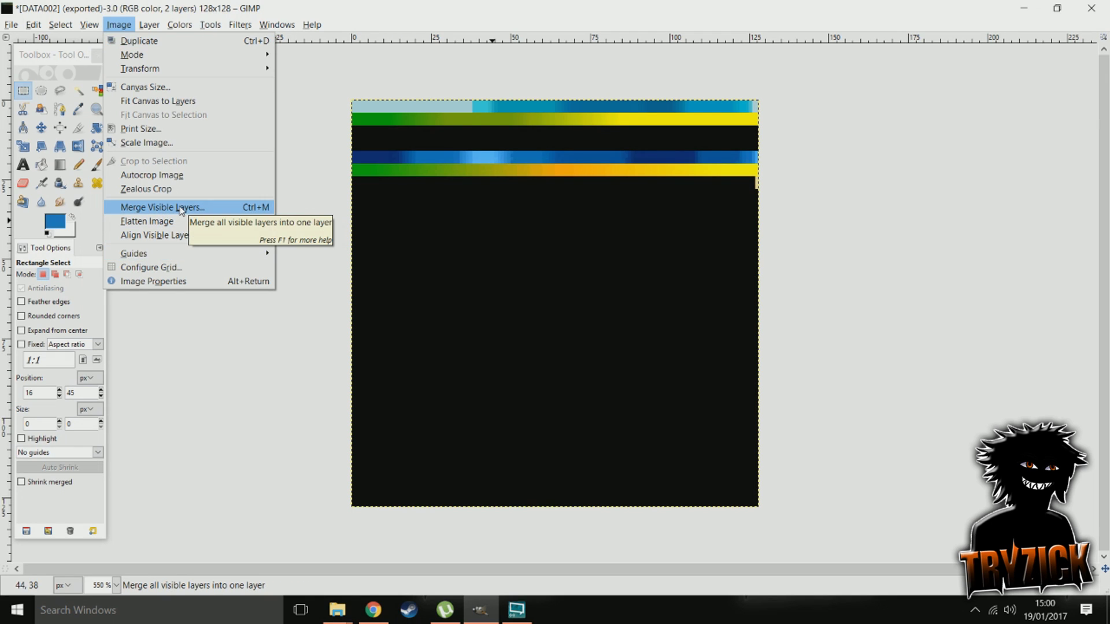
pyautogui.click(255, 209)
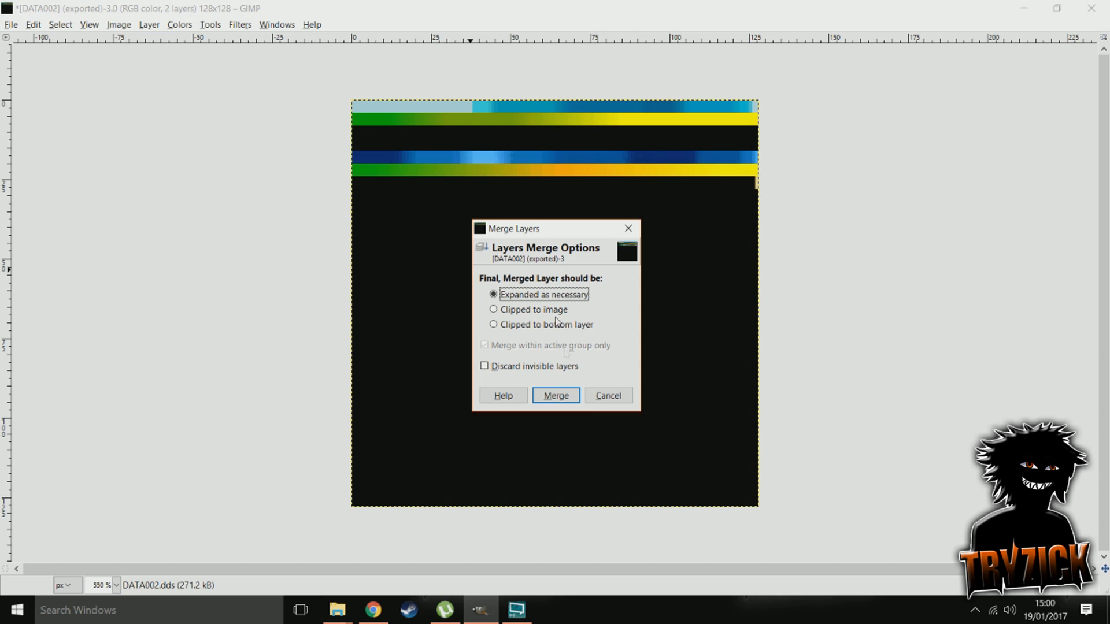
pyautogui.click(556, 396)
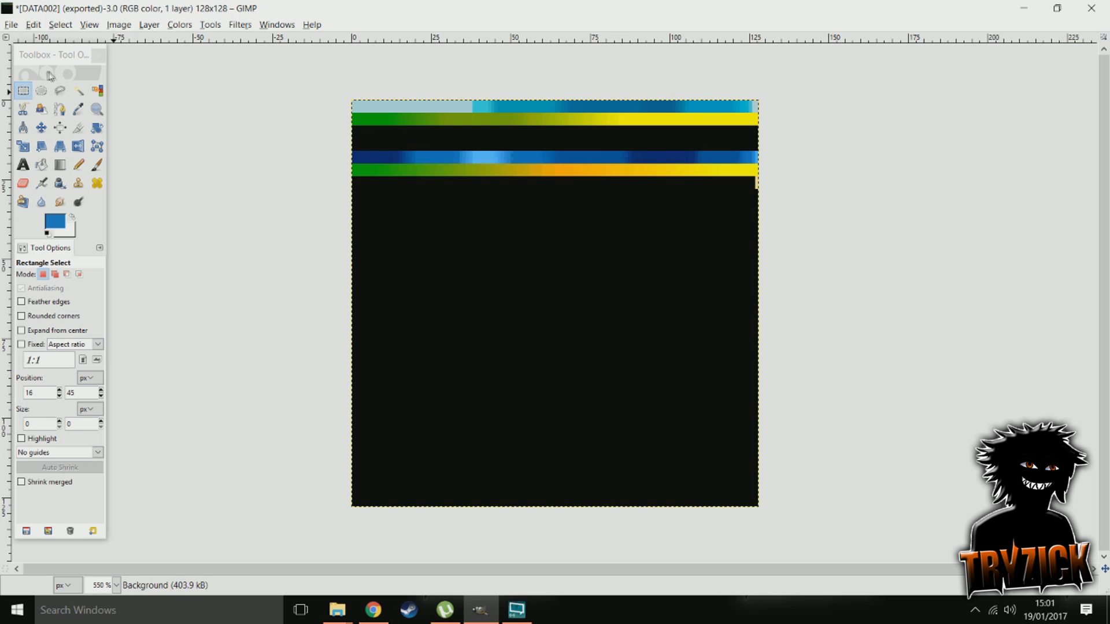
# Start exporting the merged texture under a new name with DATA002.dds chosen as the target.
pyautogui.click(12, 26)
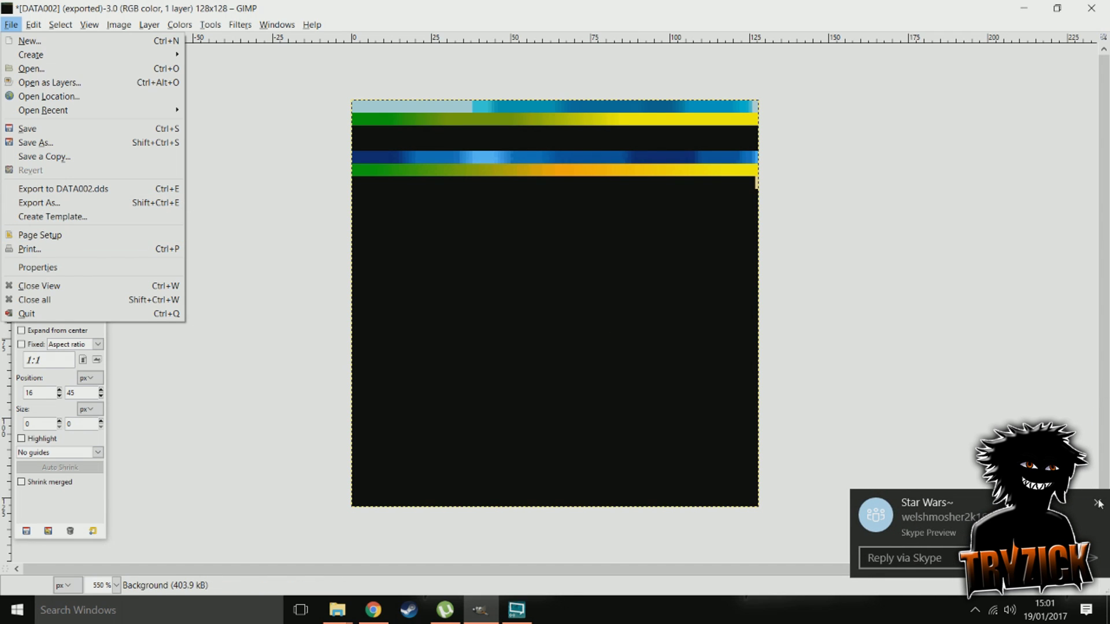
pyautogui.click(1098, 503)
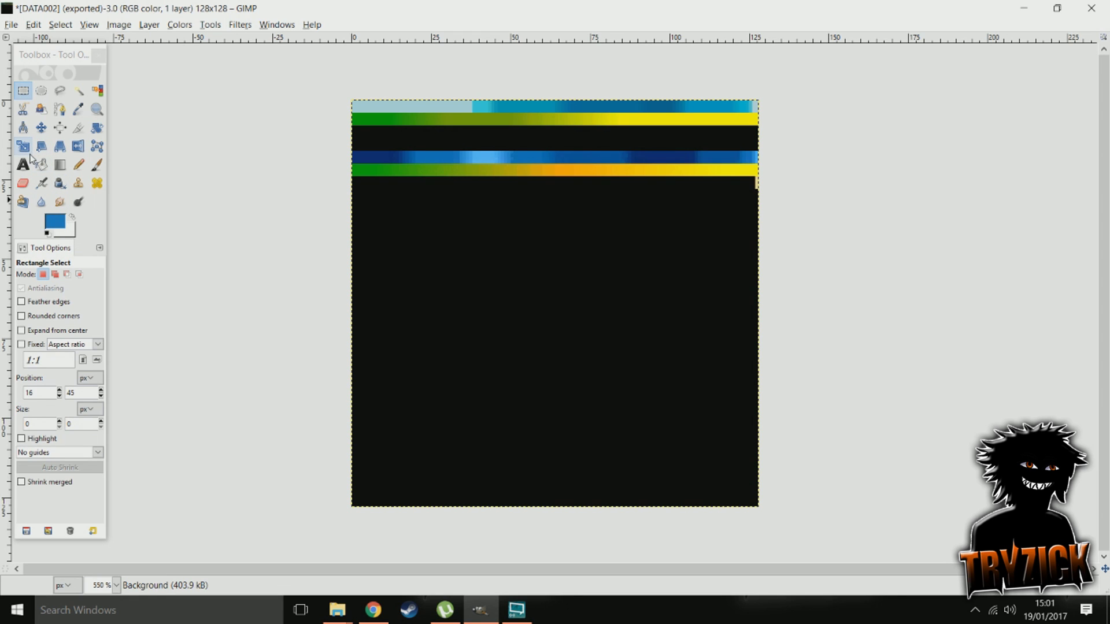
pyautogui.click(13, 25)
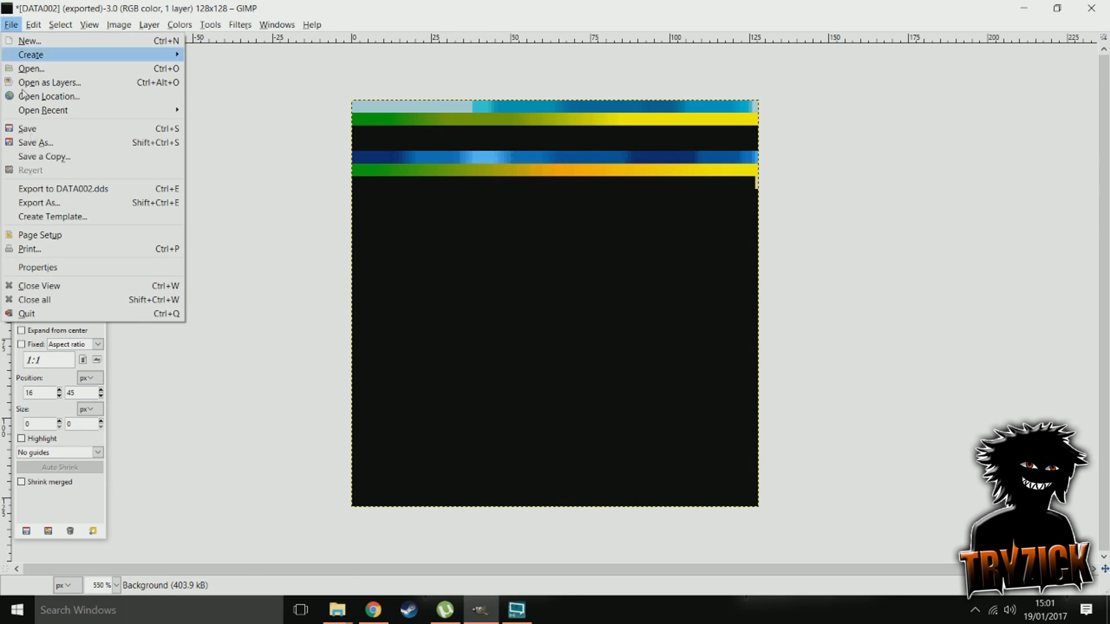
pyautogui.click(73, 207)
pyautogui.click(154, 172)
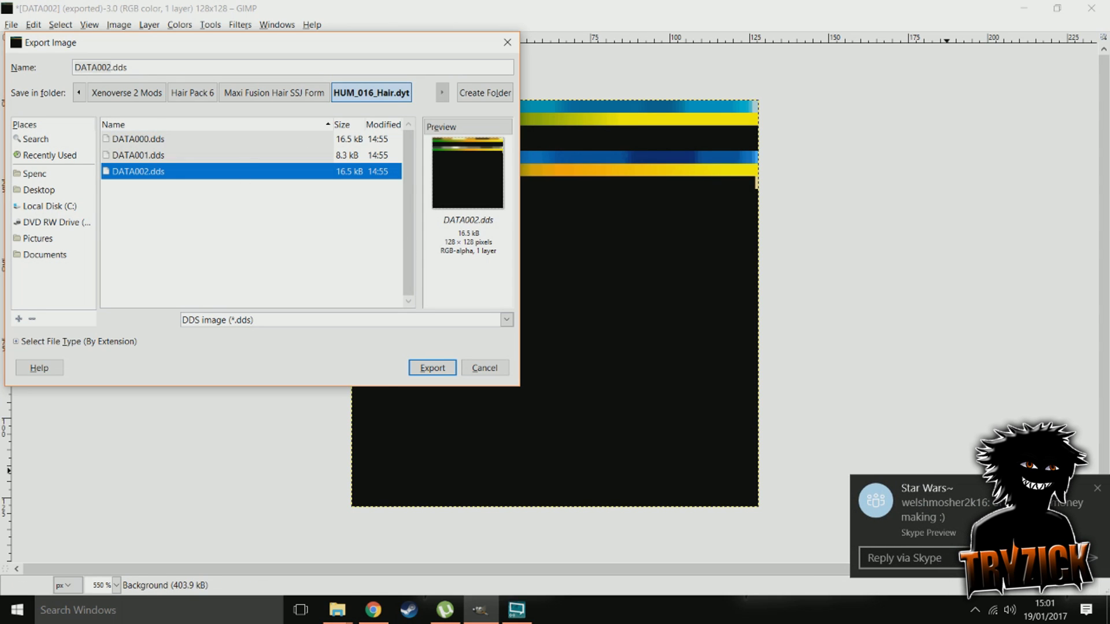
pyautogui.click(1097, 490)
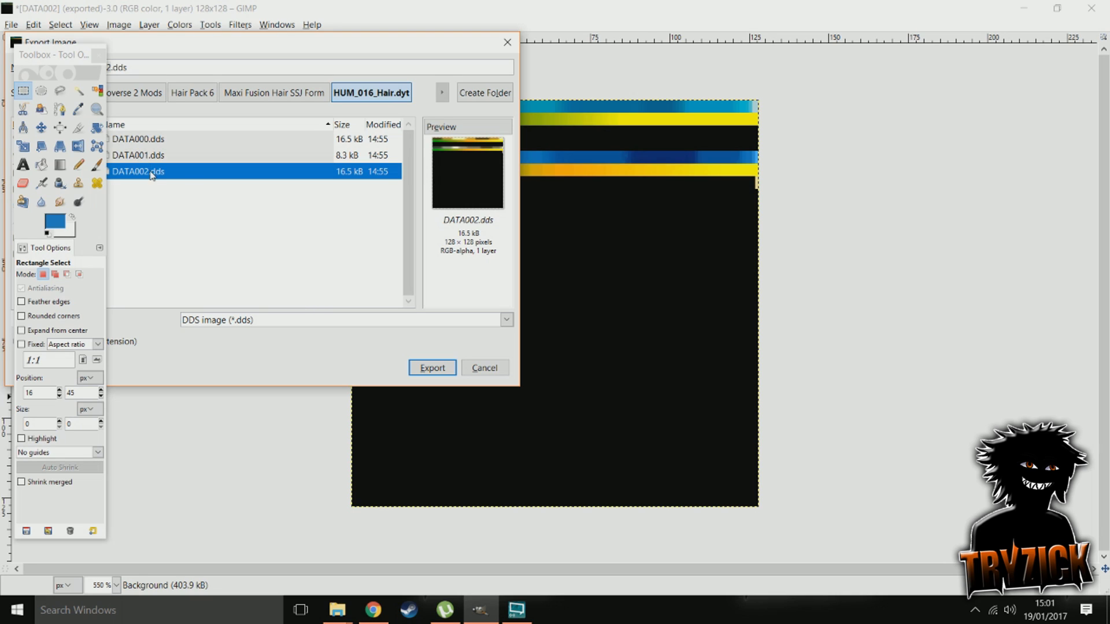
# Replace the existing DATA002.dds using BC3 / DXT5 compression and return to the texture folder window.
pyautogui.click(429, 369)
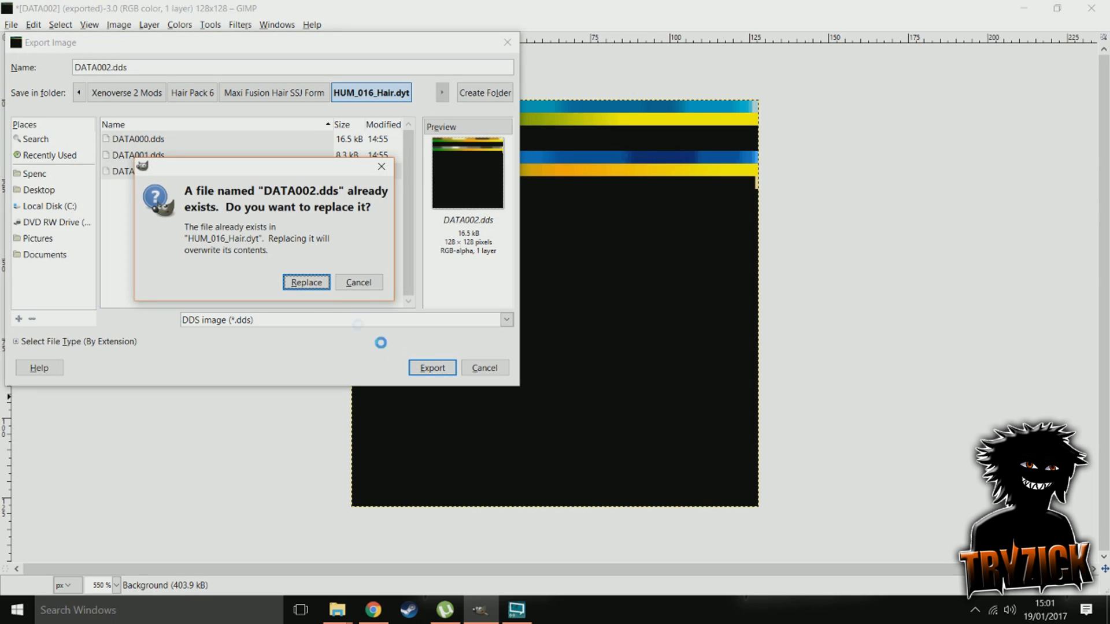
pyautogui.click(305, 282)
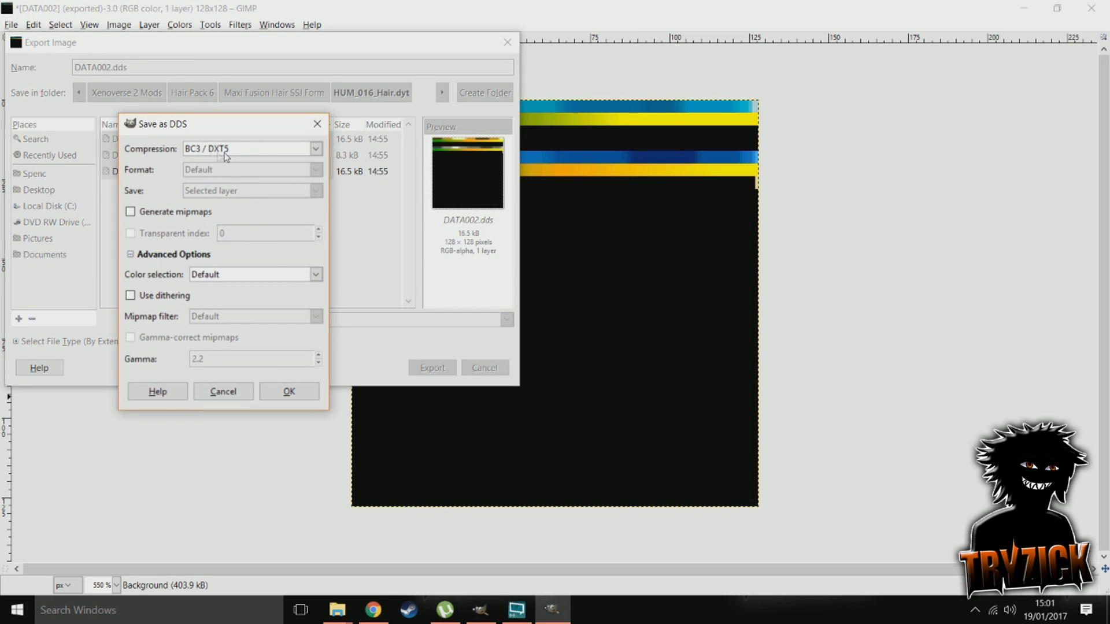
pyautogui.click(244, 152)
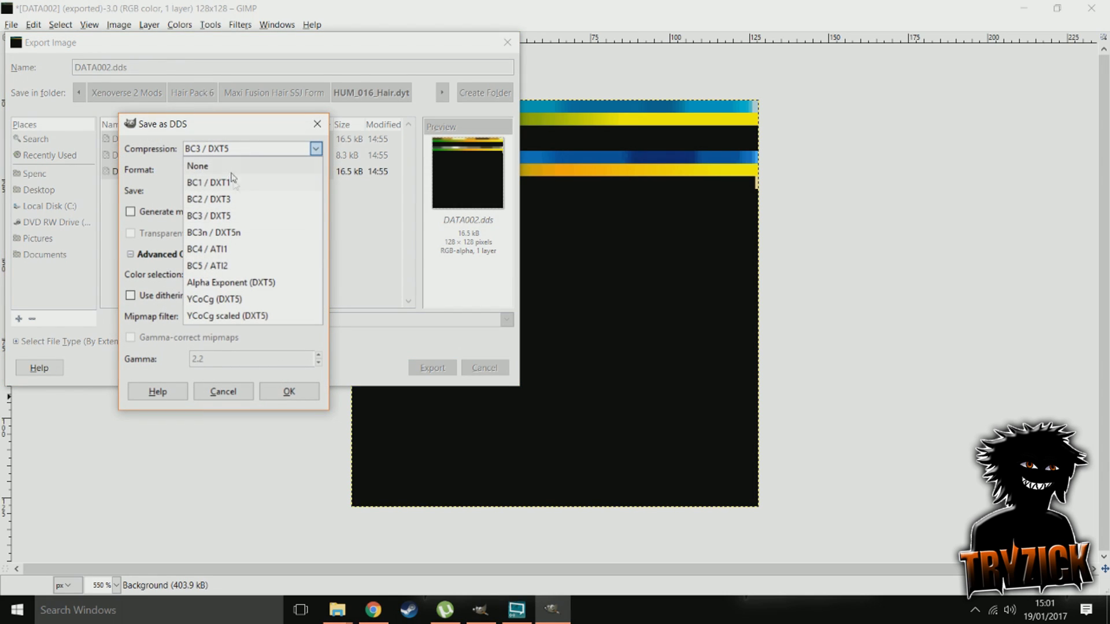
pyautogui.click(243, 217)
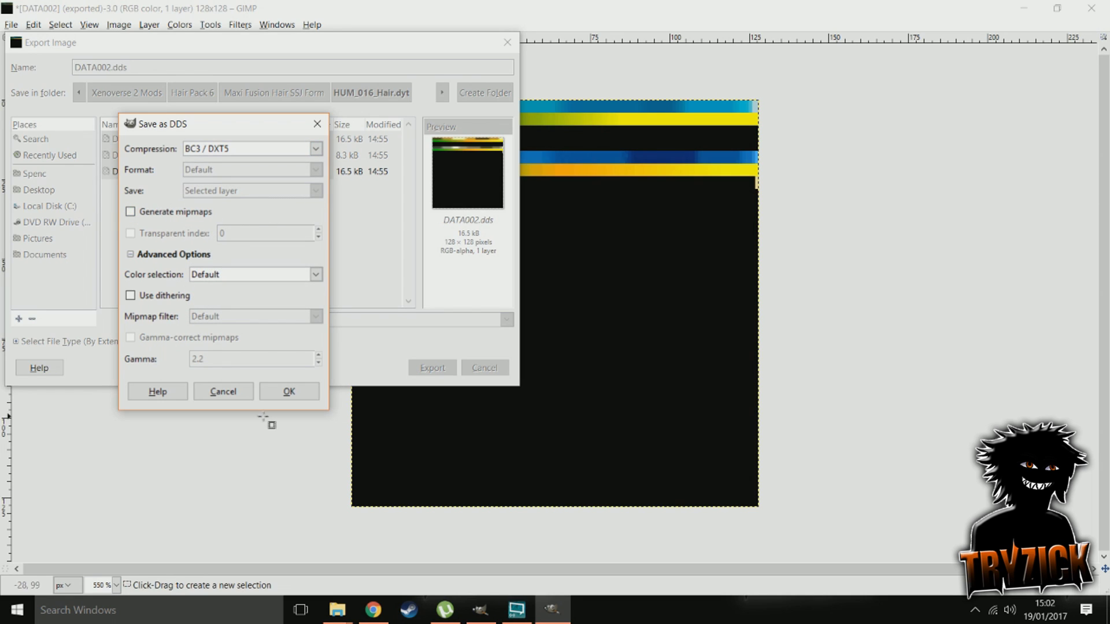
pyautogui.click(289, 391)
pyautogui.click(337, 610)
pyautogui.click(162, 572)
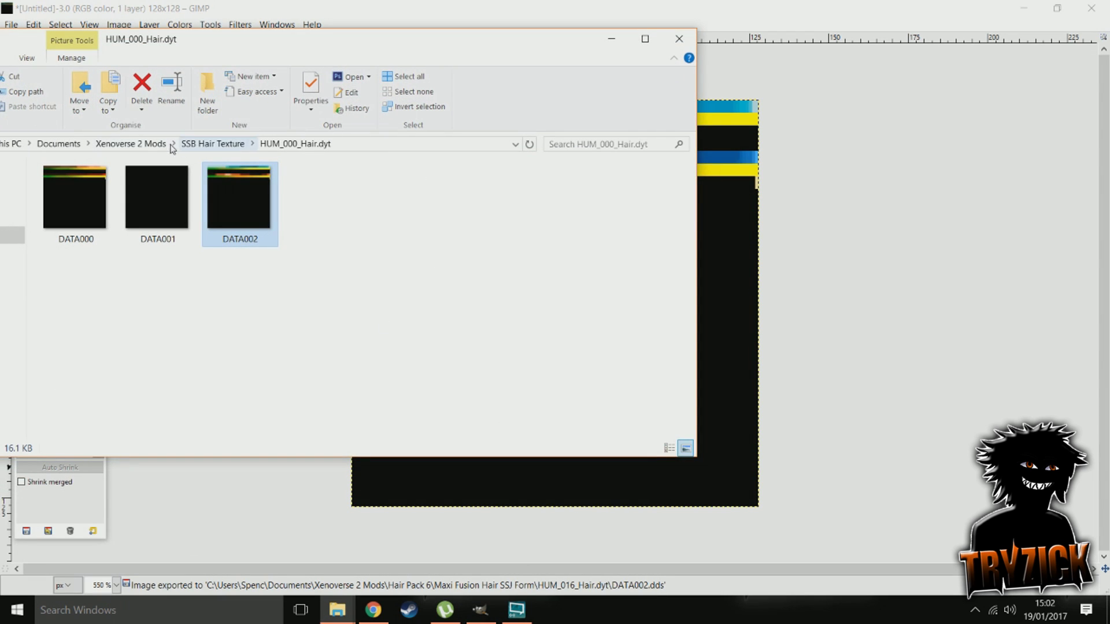
# Go through Xenoverse 2 Mods > Hair Pack 6 > Maxi Fusion Hair SSJ Form and check HUM_016_Hair.dyt's textures.
pyautogui.click(151, 143)
pyautogui.scroll(3, 149, 296)
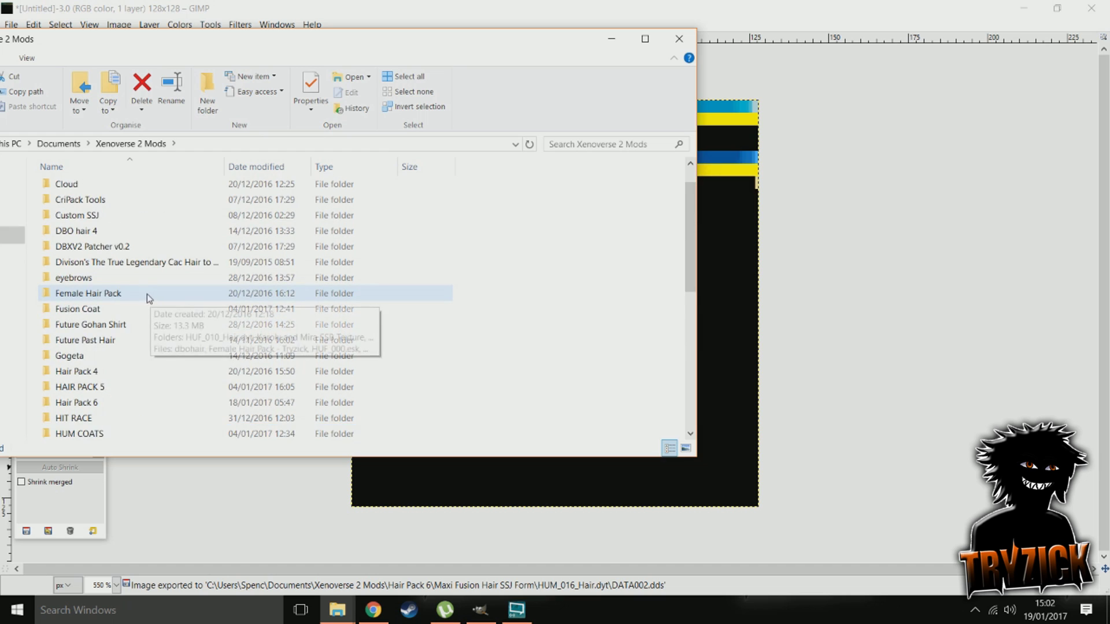
pyautogui.scroll(-4, 115, 310)
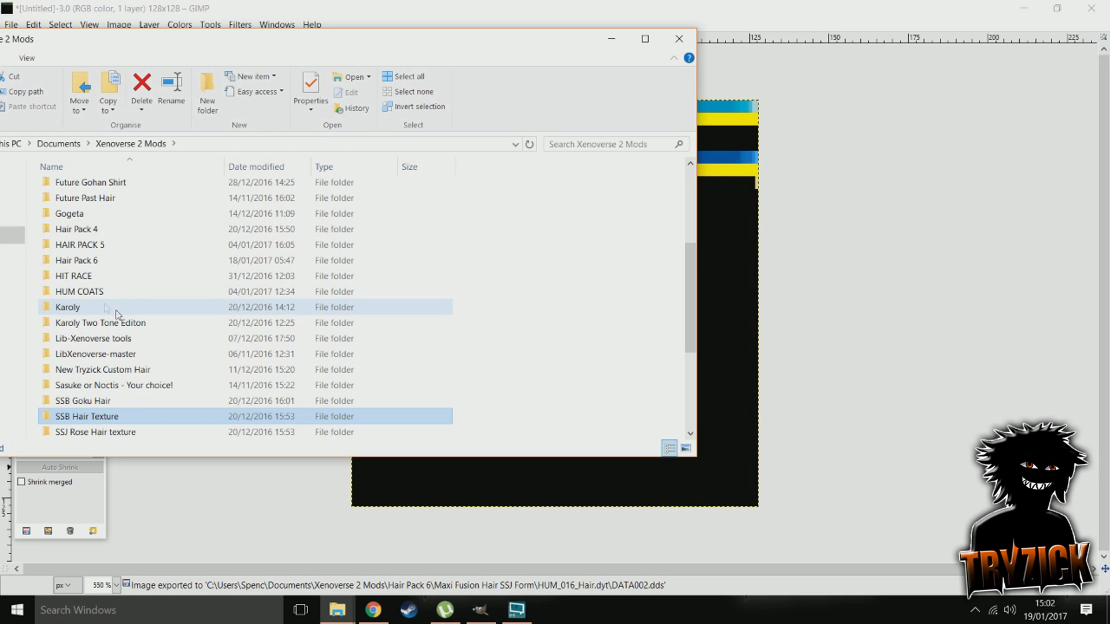
pyautogui.doubleClick(99, 259)
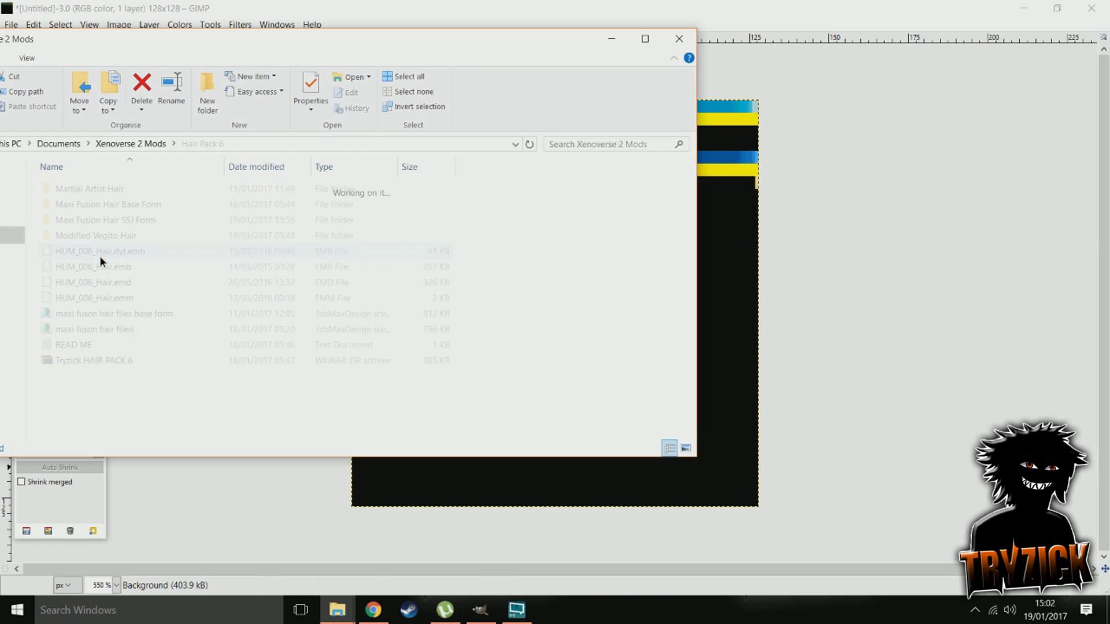
pyautogui.doubleClick(126, 219)
pyautogui.click(128, 191)
pyautogui.doubleClick(129, 194)
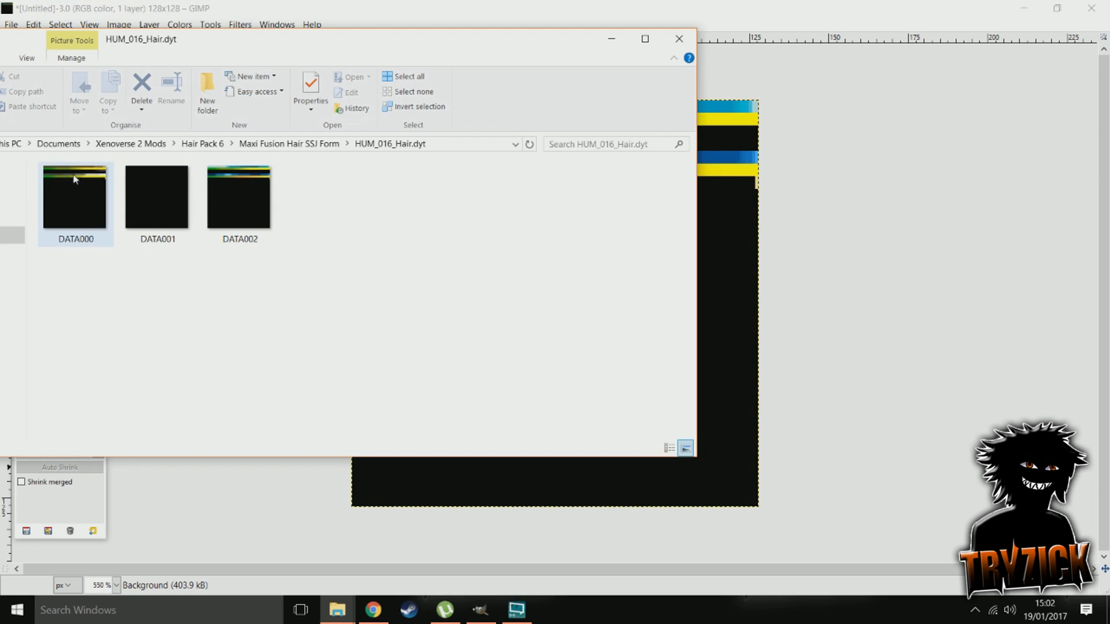
# Go back to Maxi Fusion Hair SSJ Form and bring the bin tools window forward.
pyautogui.click(318, 143)
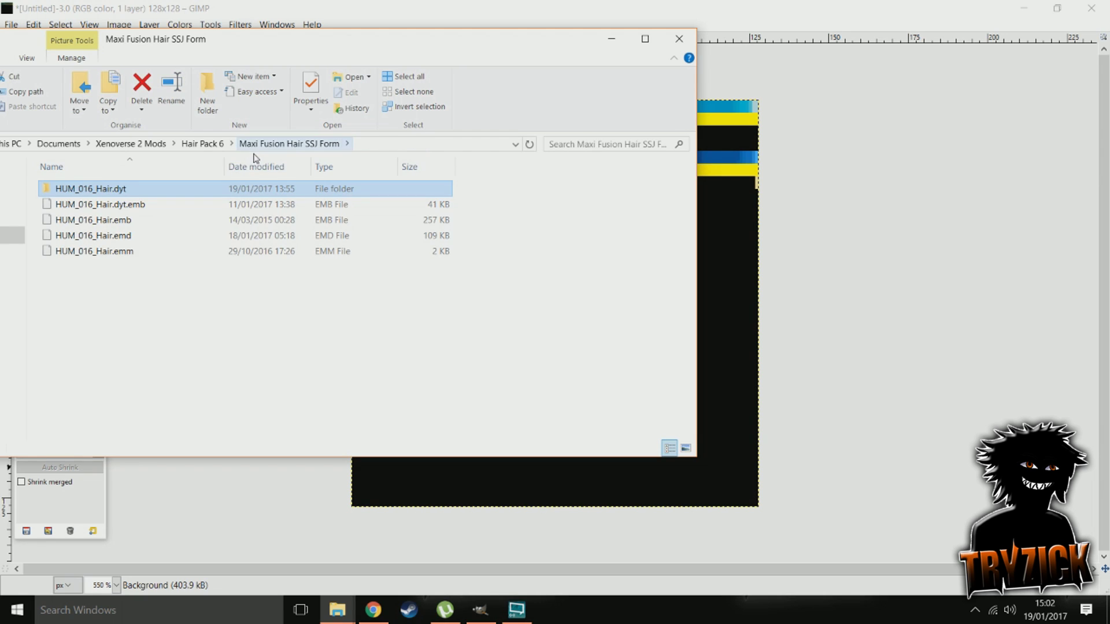
pyautogui.moveTo(337, 608)
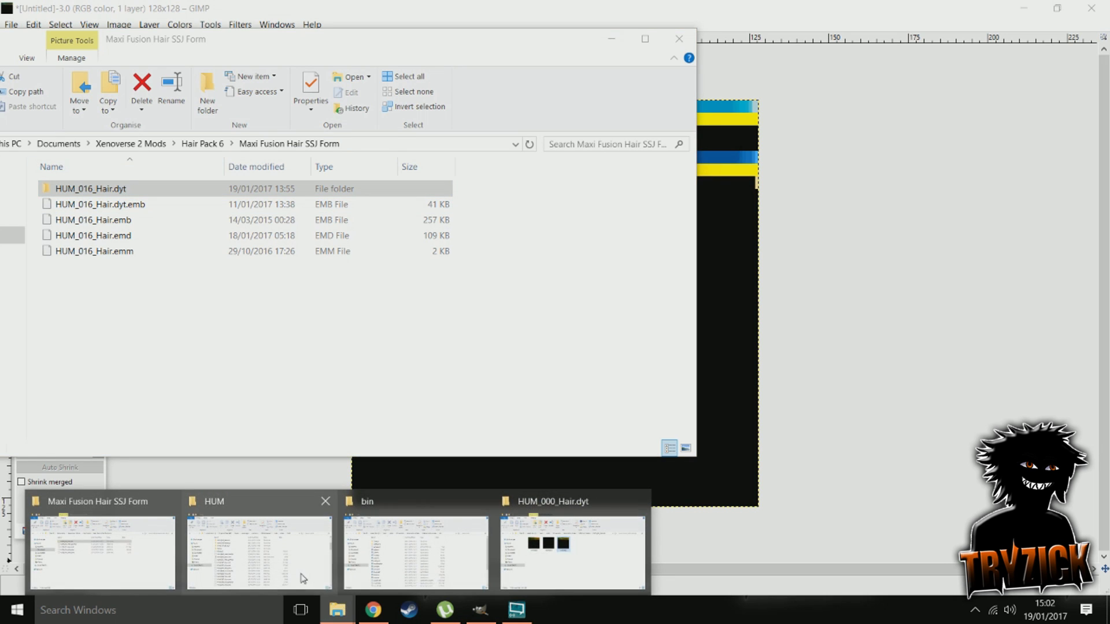
pyautogui.click(398, 541)
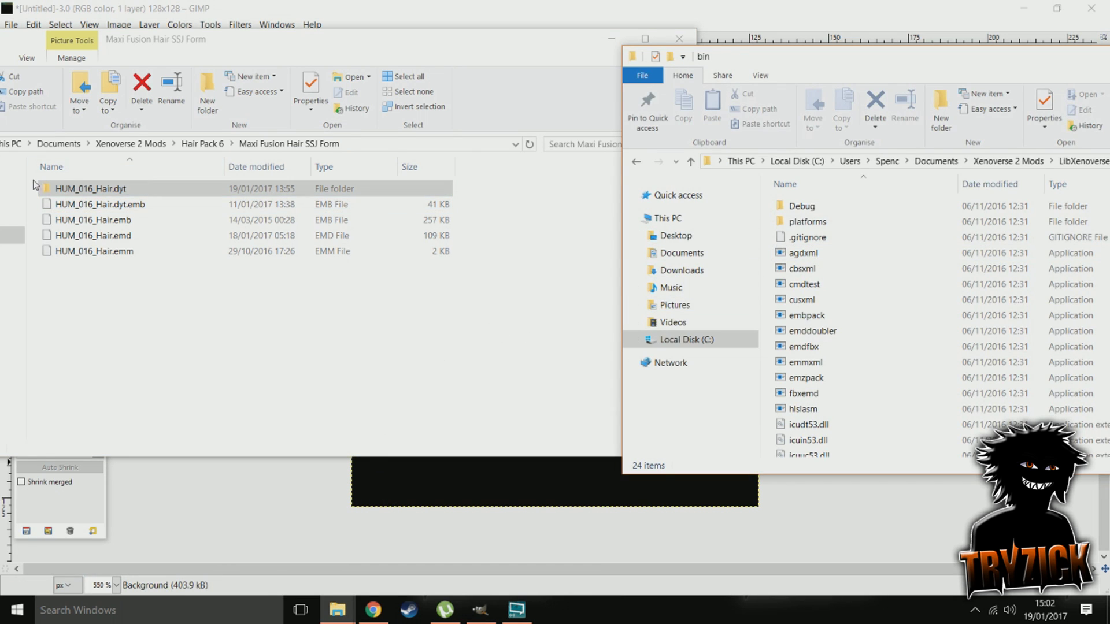
# Drop HUM_016_Hair.dyt onto embpack to rebuild HUM_016_Hair.dyt.emb, then select the four HUM_016_Hair files.
pyautogui.moveTo(95, 189); pyautogui.dragTo(875, 316)
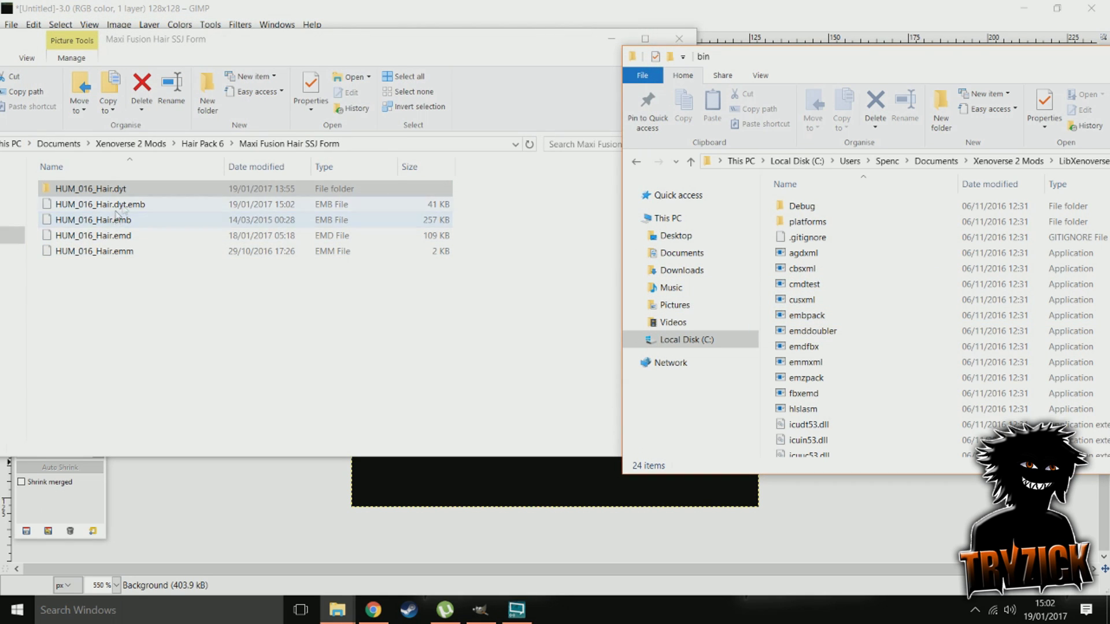
pyautogui.click(295, 208)
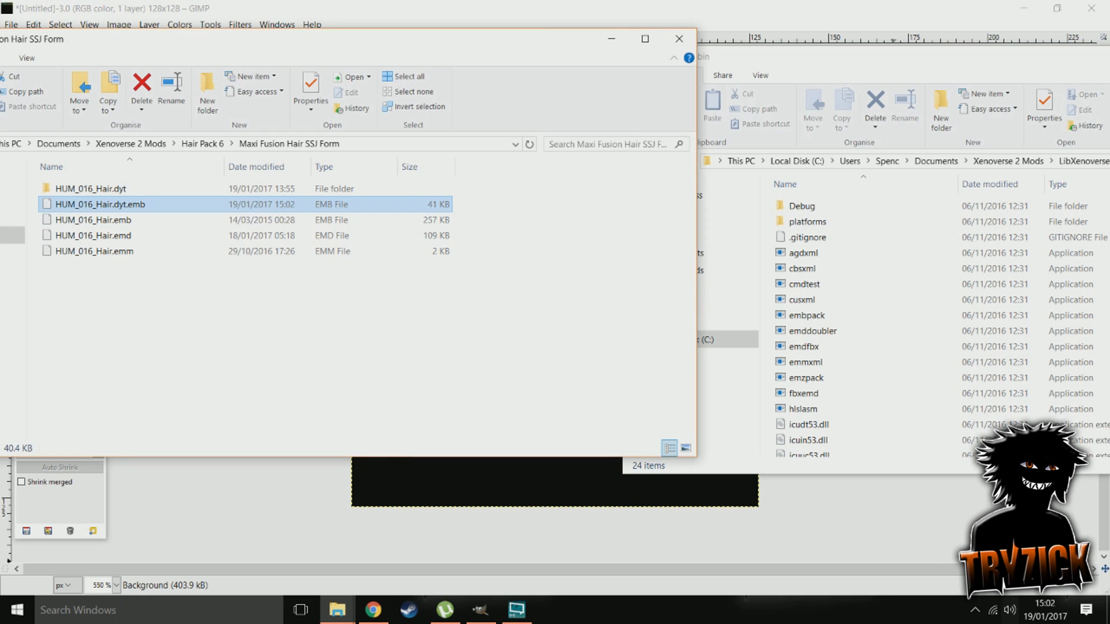
pyautogui.keyDown('ctrl'); pyautogui.click(268, 194); pyautogui.keyUp('ctrl')
pyautogui.moveTo(176, 334); pyautogui.dragTo(97, 206)
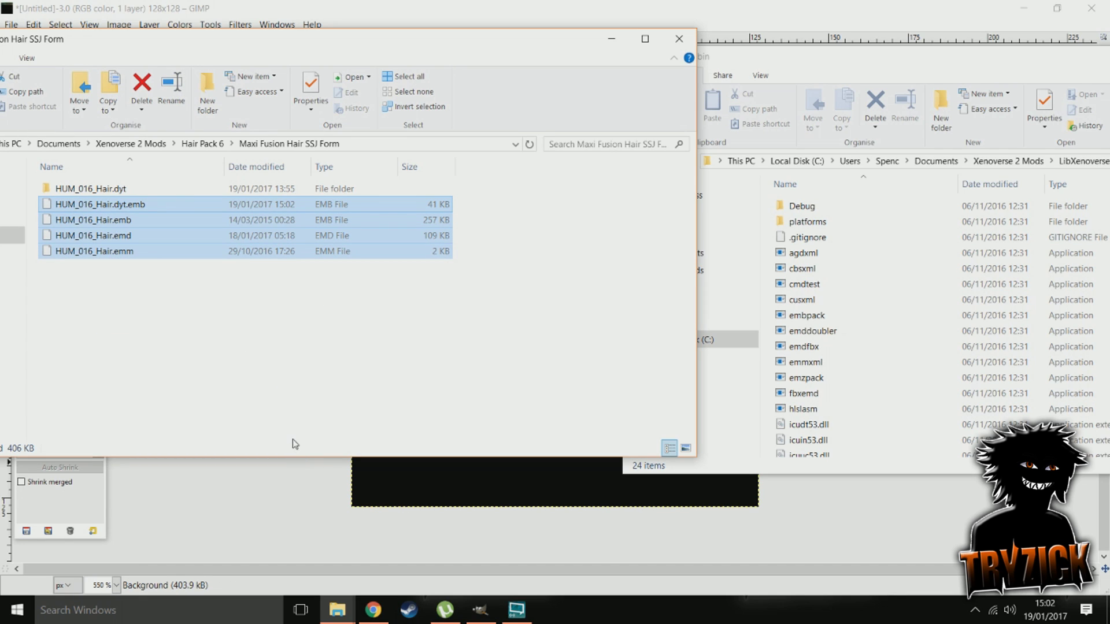
pyautogui.click(337, 610)
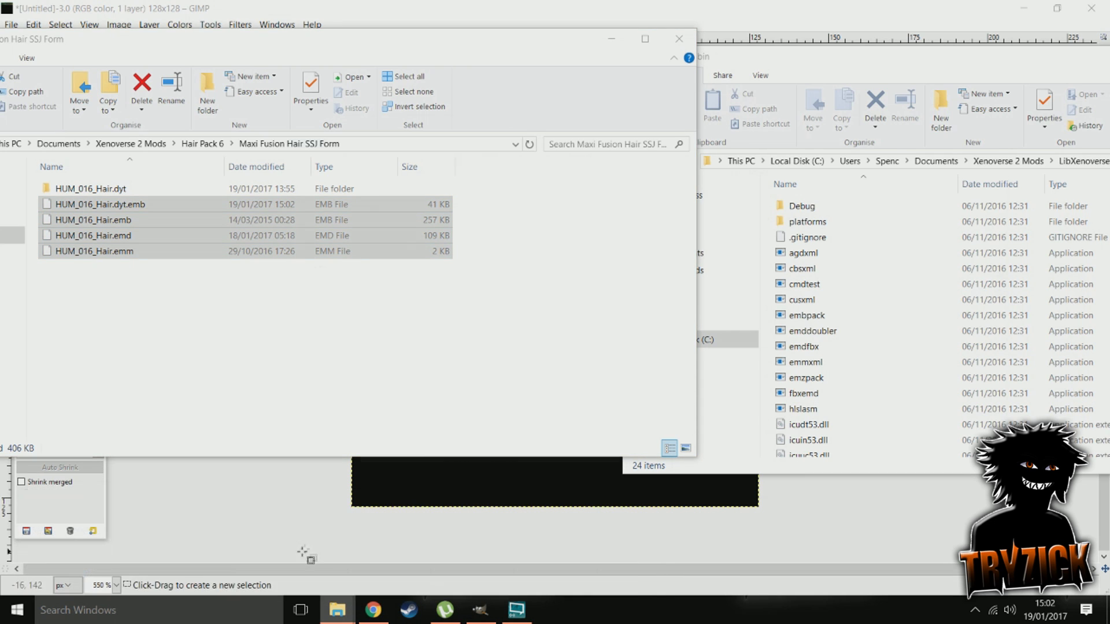